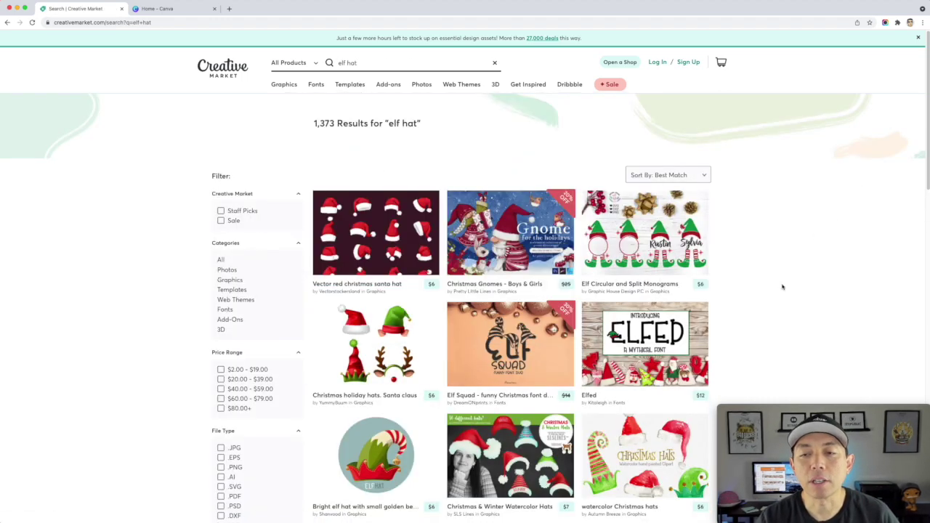
Examine the Creative Market search results for "elf hat" for hat, elf and gnome design ideas
{"action": "scroll", "coordinate": [792, 282], "scroll_direction": "down", "scroll_amount": 1}
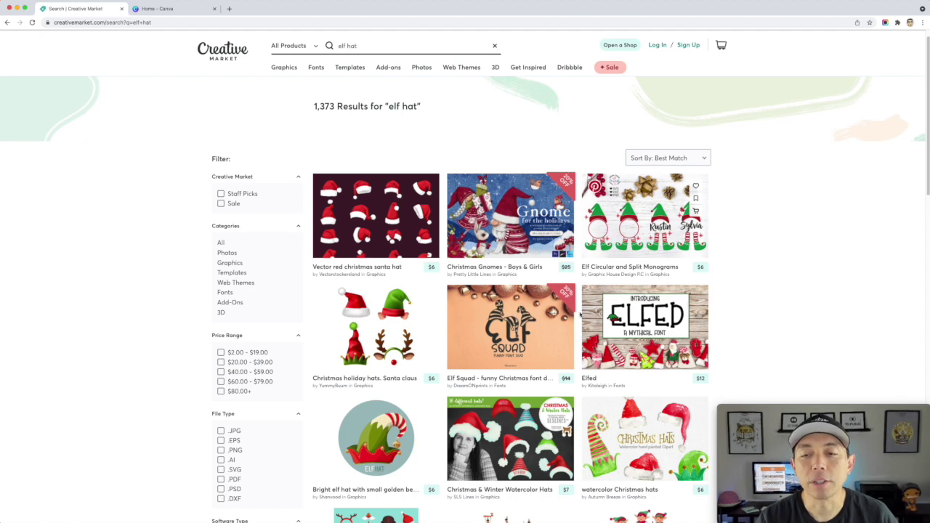
{"action": "scroll", "coordinate": [545, 257], "scroll_direction": "down", "scroll_amount": 5}
{"action": "scroll", "coordinate": [572, 311], "scroll_direction": "down", "scroll_amount": 3}
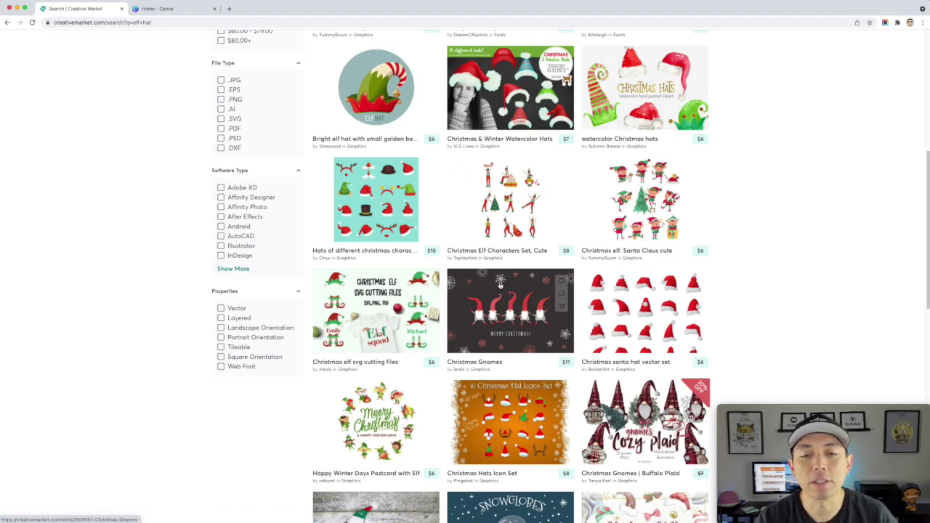
{"action": "scroll", "coordinate": [394, 226], "scroll_direction": "down", "scroll_amount": 4}
{"action": "scroll", "coordinate": [393, 223], "scroll_direction": "up", "scroll_amount": 3}
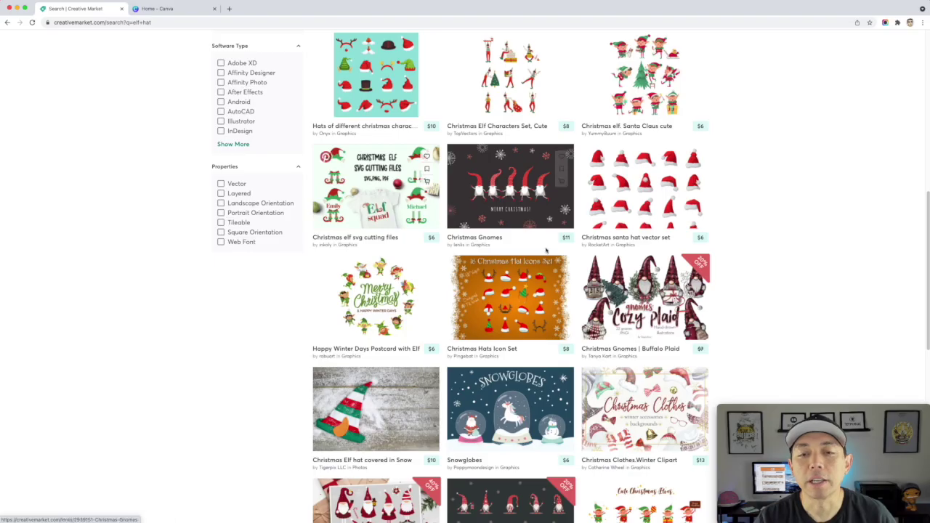
{"action": "scroll", "coordinate": [551, 273], "scroll_direction": "down", "scroll_amount": 5}
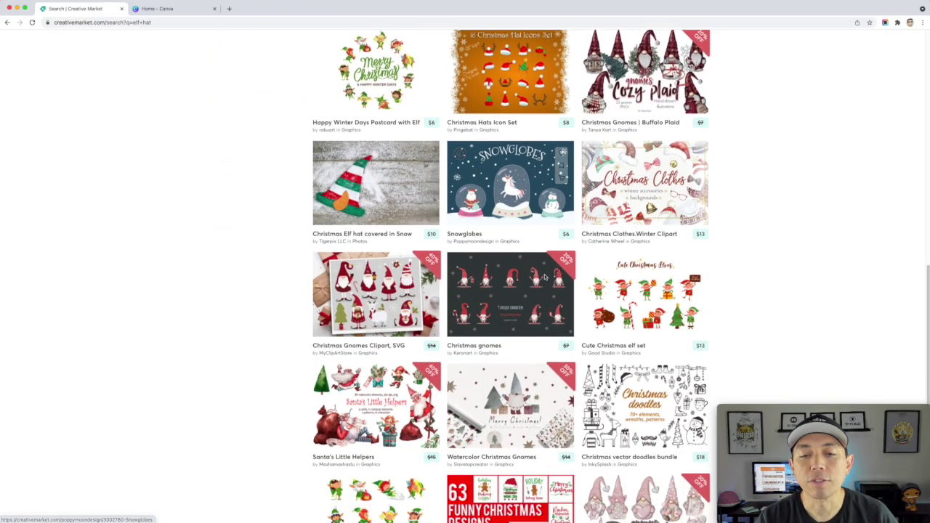
{"action": "scroll", "coordinate": [545, 276], "scroll_direction": "down", "scroll_amount": 2}
{"action": "scroll", "coordinate": [545, 276], "scroll_direction": "up", "scroll_amount": 6}
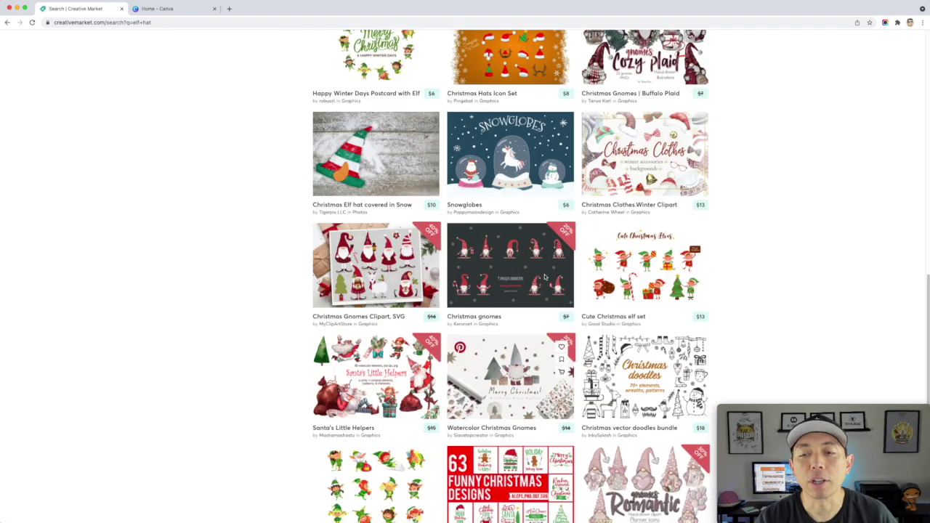
{"action": "scroll", "coordinate": [545, 276], "scroll_direction": "up", "scroll_amount": 6}
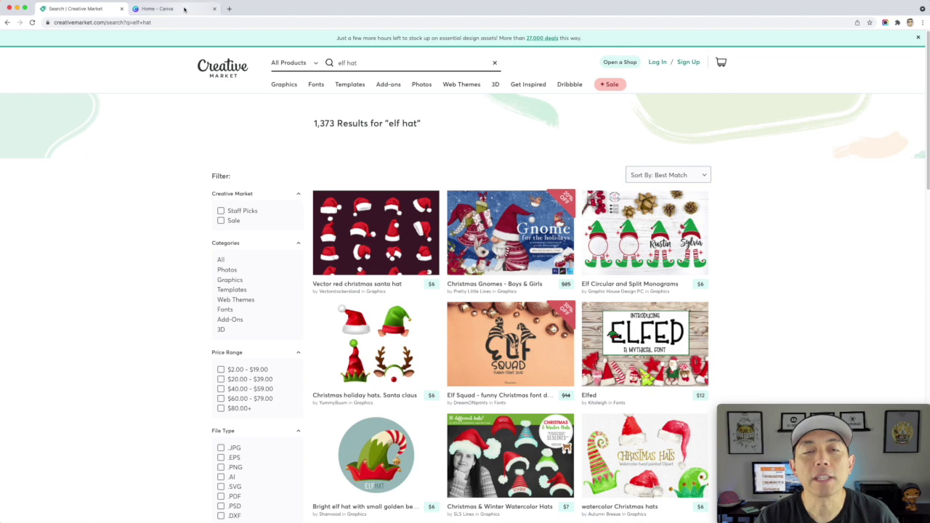
Switch to Canva, open the unnamed design with the grey triangle and delete the triangle from the page
{"action": "left_click", "coordinate": [183, 10]}
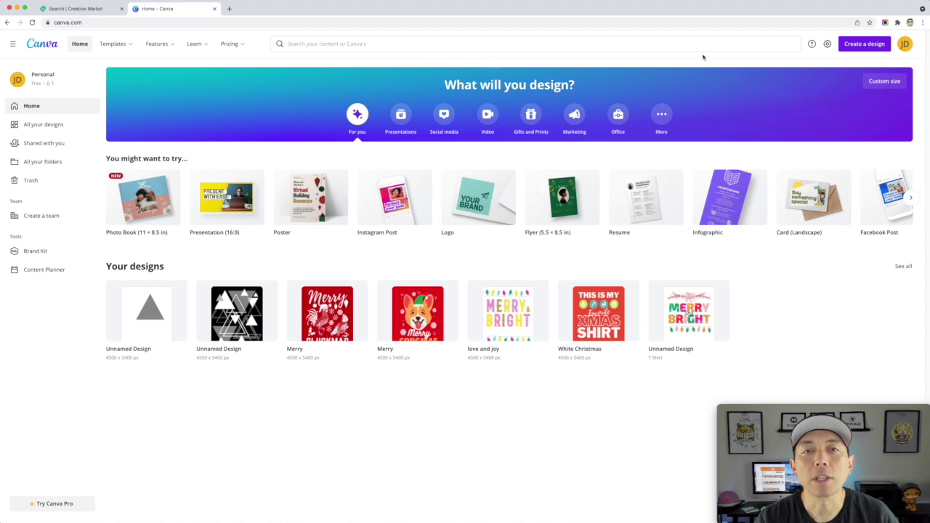
{"action": "left_click", "coordinate": [141, 330]}
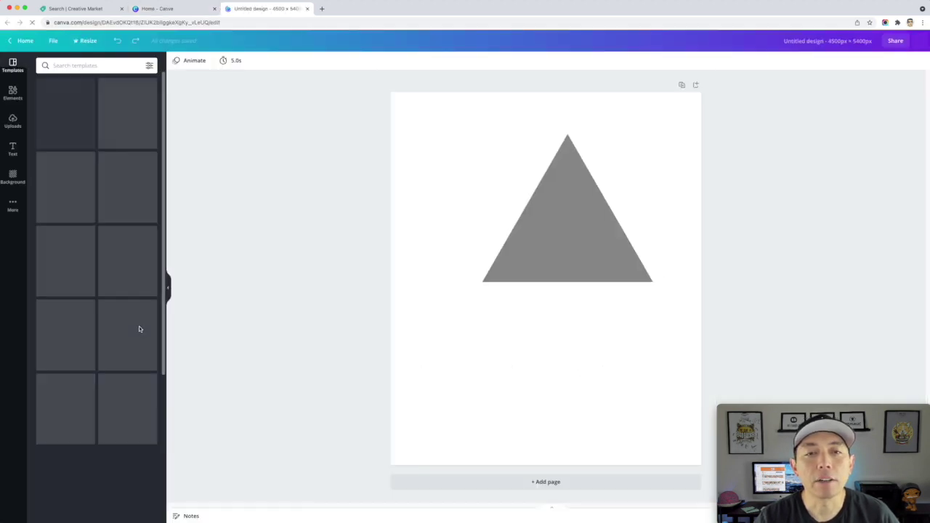
{"action": "left_click", "coordinate": [555, 245]}
{"action": "key", "text": "Delete"}
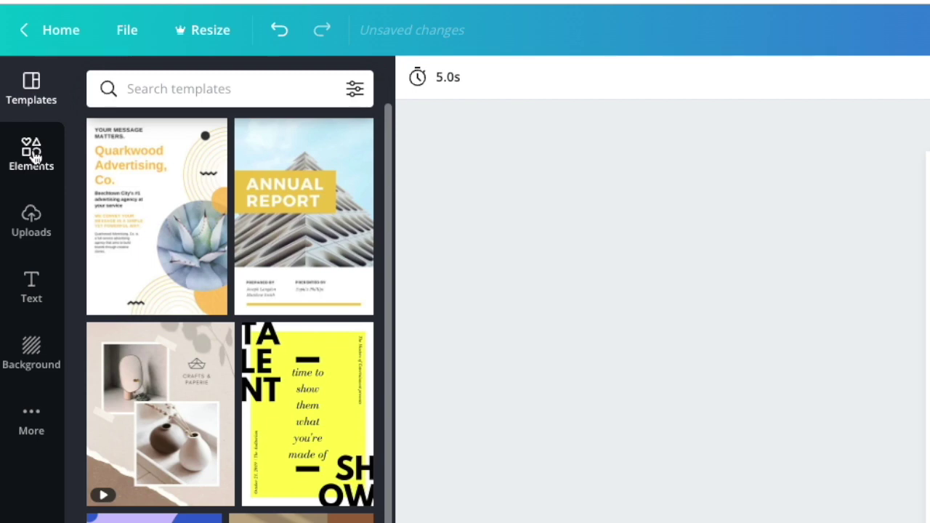
Search the Canva elements for "elf hat" and look through the available hat graphics
{"action": "left_click", "coordinate": [33, 154]}
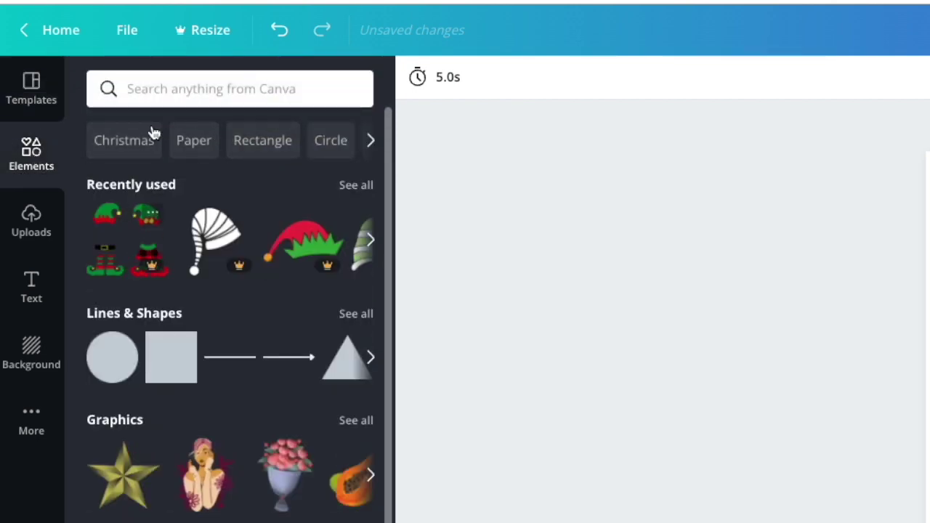
{"action": "left_click", "coordinate": [171, 93]}
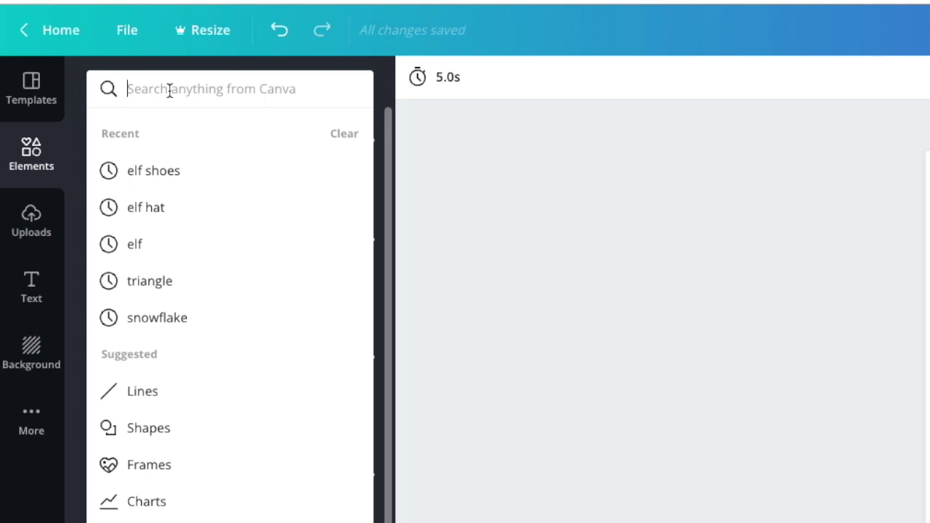
{"action": "type", "text": "elf hat"}
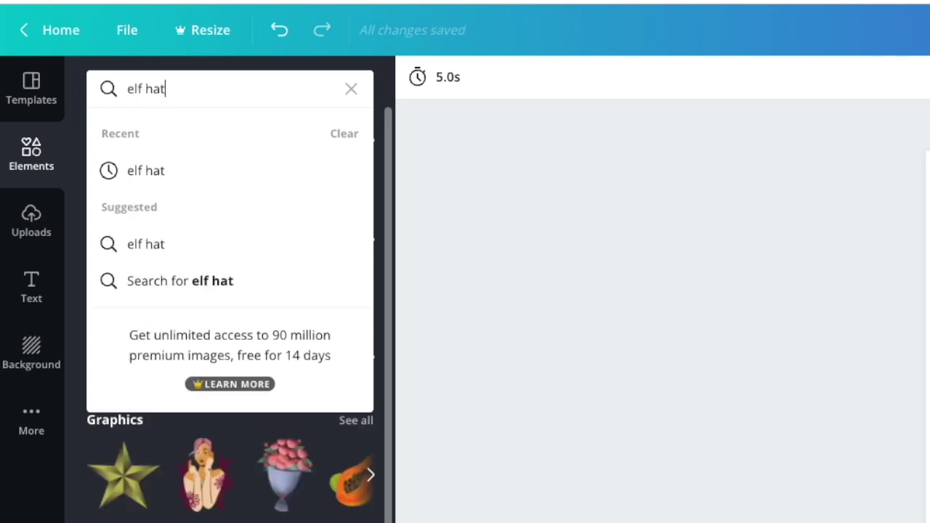
{"action": "key", "text": "Return"}
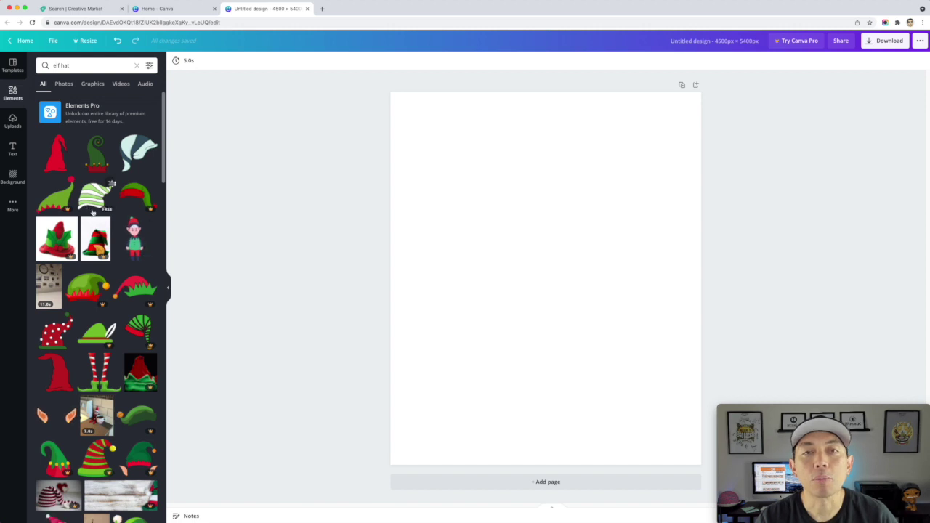
{"action": "scroll", "coordinate": [102, 233], "scroll_direction": "down", "scroll_amount": 1}
{"action": "scroll", "coordinate": [116, 255], "scroll_direction": "down", "scroll_amount": 4}
{"action": "scroll", "coordinate": [105, 234], "scroll_direction": "down", "scroll_amount": 15}
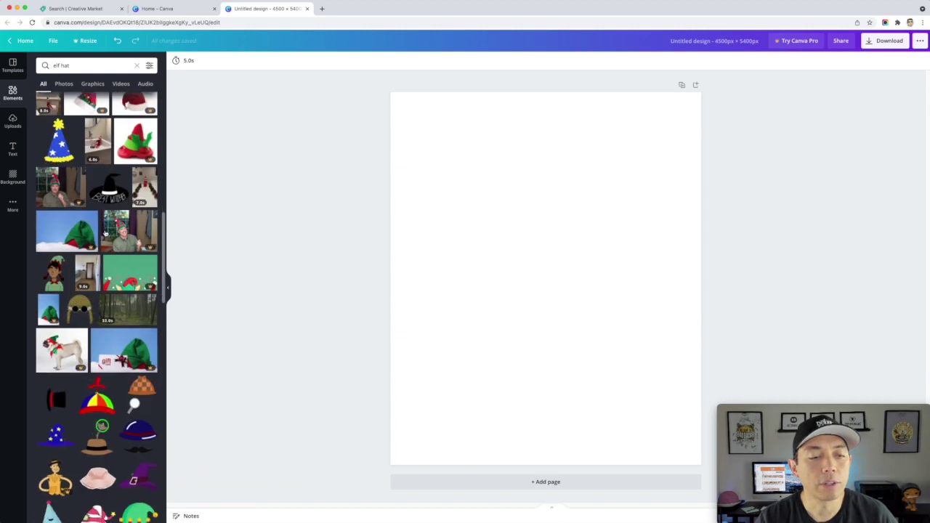
{"action": "scroll", "coordinate": [106, 234], "scroll_direction": "up", "scroll_amount": 20}
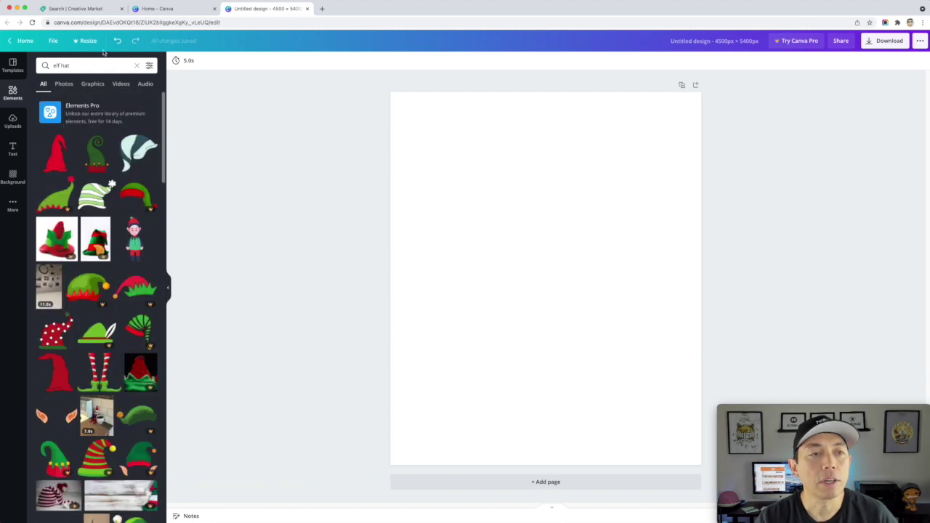
Search for "elf shoes" among graphics only and add the green elf hat, belt and striped-legs graphic to the page
{"action": "left_click_drag", "start_coordinate": [61, 65], "coordinate": [75, 62]}
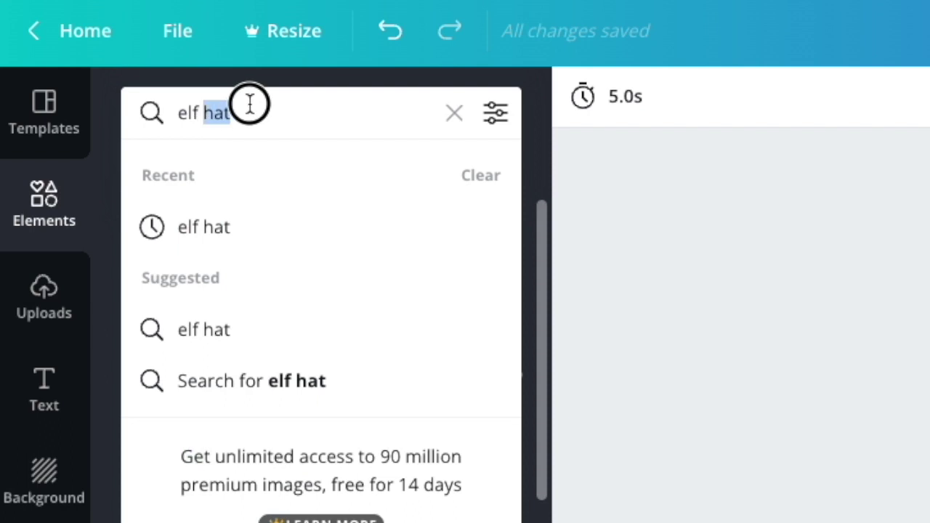
{"action": "type", "text": "shoes"}
{"action": "key", "text": "Return"}
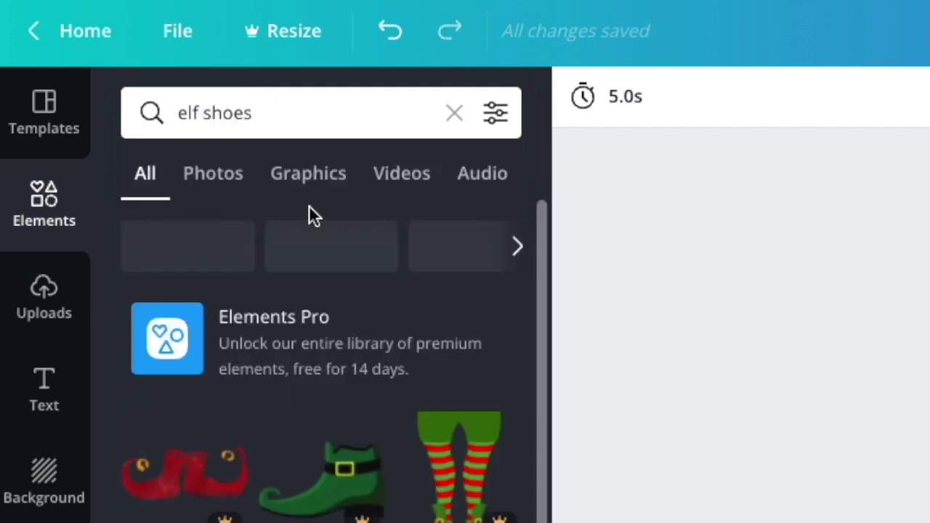
{"action": "left_click", "coordinate": [317, 182]}
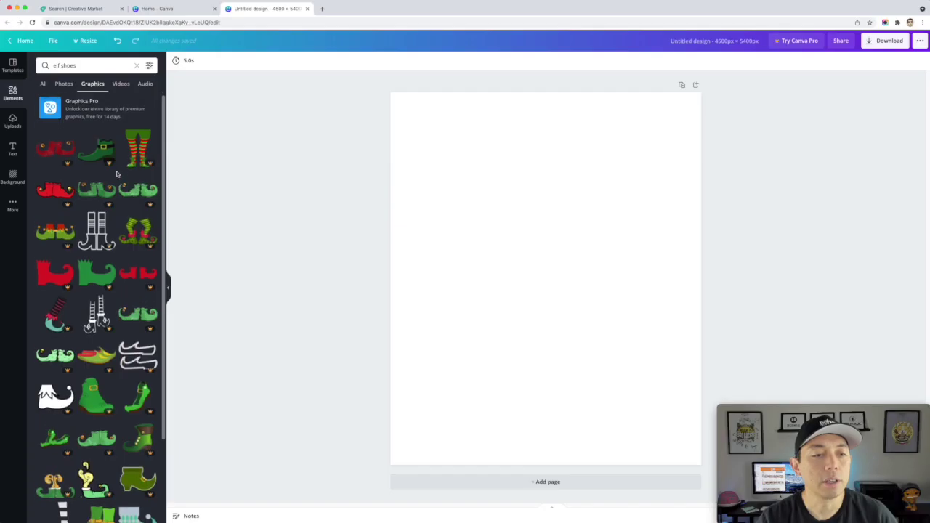
{"action": "scroll", "coordinate": [389, 473], "scroll_direction": "down", "scroll_amount": 2}
{"action": "scroll", "coordinate": [116, 173], "scroll_direction": "down", "scroll_amount": 10}
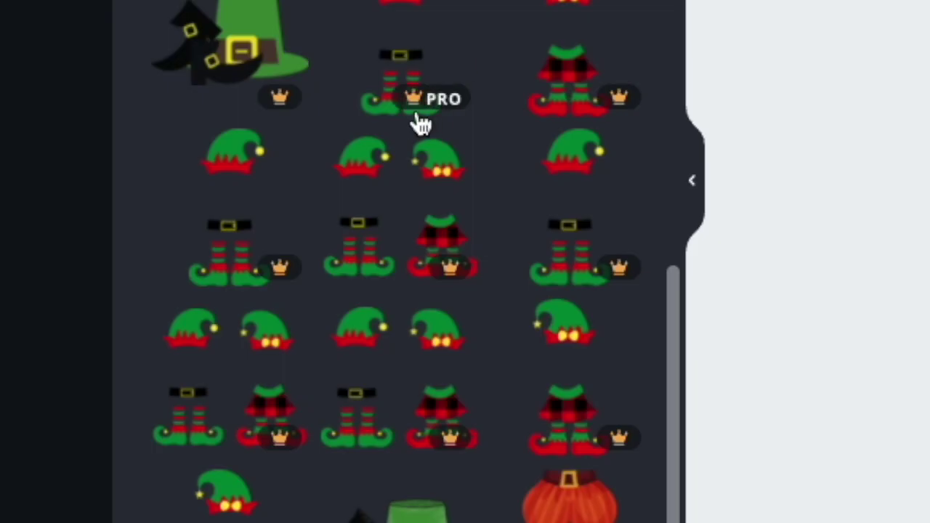
{"action": "left_click", "coordinate": [251, 216]}
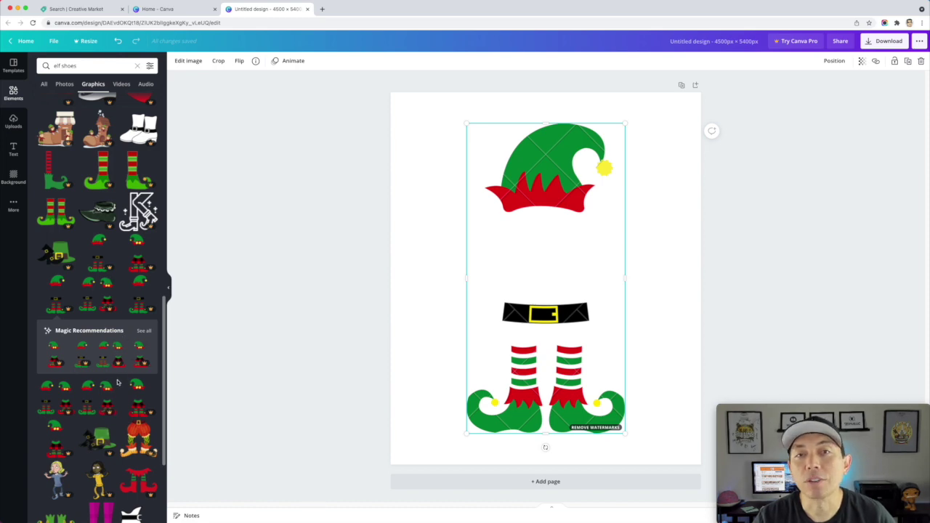
{"action": "scroll", "coordinate": [106, 354], "scroll_direction": "up", "scroll_amount": 15}
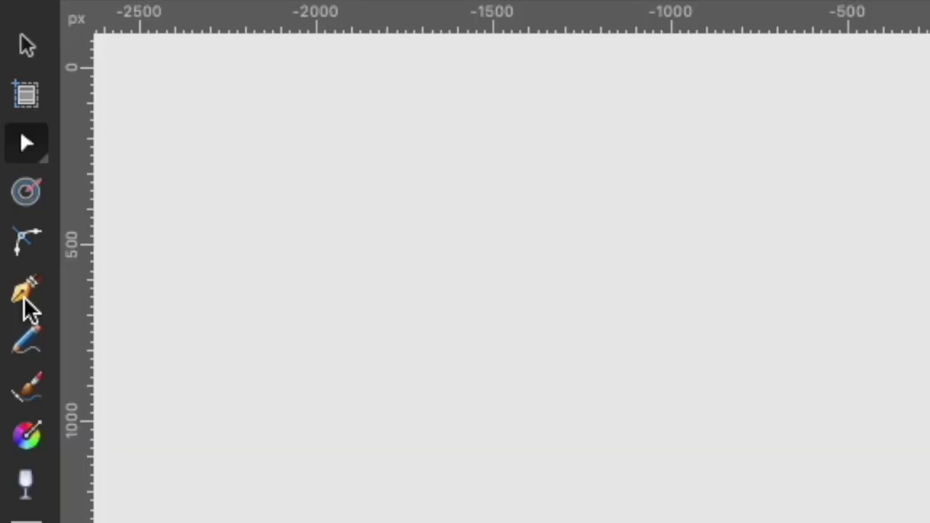
Switch to Affinity Designer and draw an upward-arching curve in the artboard's upper half with the Pen tool
{"action": "left_click", "coordinate": [7, 111]}
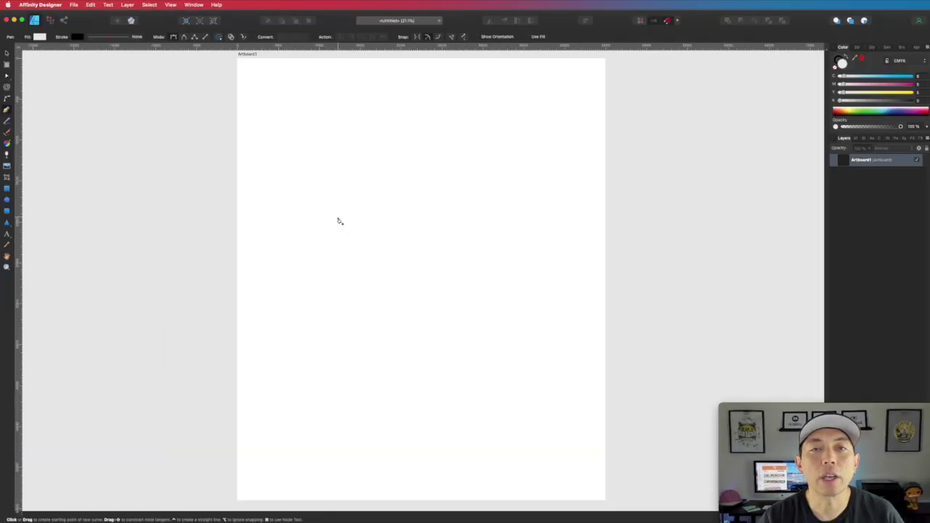
{"action": "left_click", "coordinate": [338, 221]}
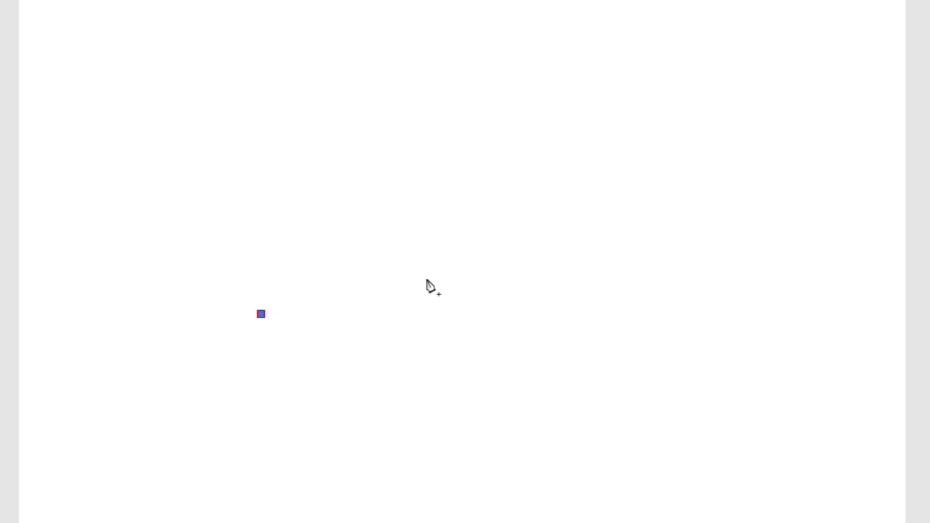
{"action": "left_click_drag", "start_coordinate": [446, 273], "coordinate": [540, 276]}
{"action": "left_click", "coordinate": [614, 327]}
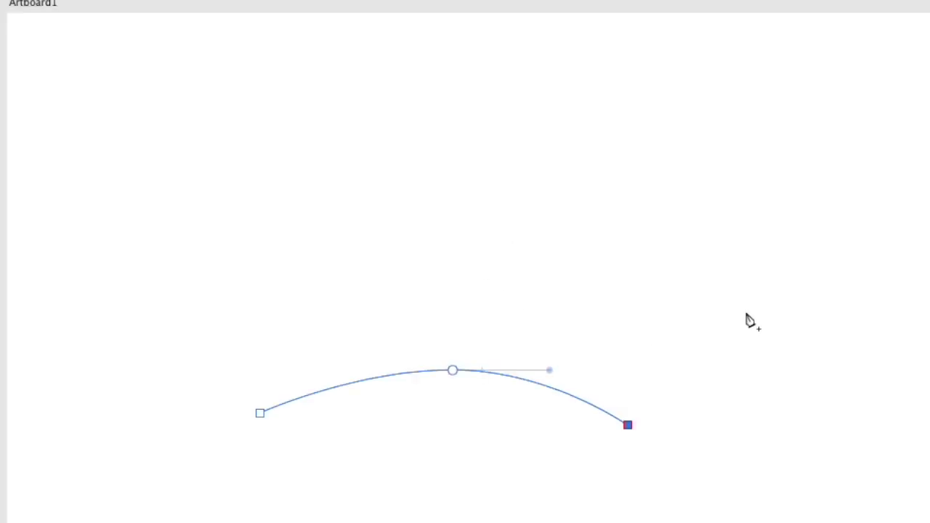
Continue the path from the arch's right end as a zigzag with six outer points and close it at the starting node
{"action": "left_click", "coordinate": [729, 318]}
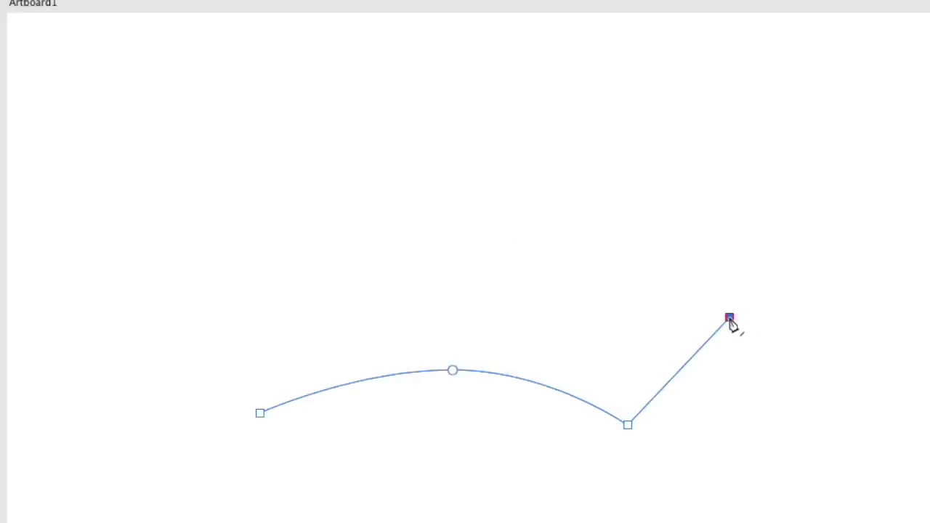
{"action": "left_click", "coordinate": [614, 328]}
{"action": "left_click", "coordinate": [617, 236]}
{"action": "left_click", "coordinate": [525, 300]}
{"action": "left_click", "coordinate": [496, 197]}
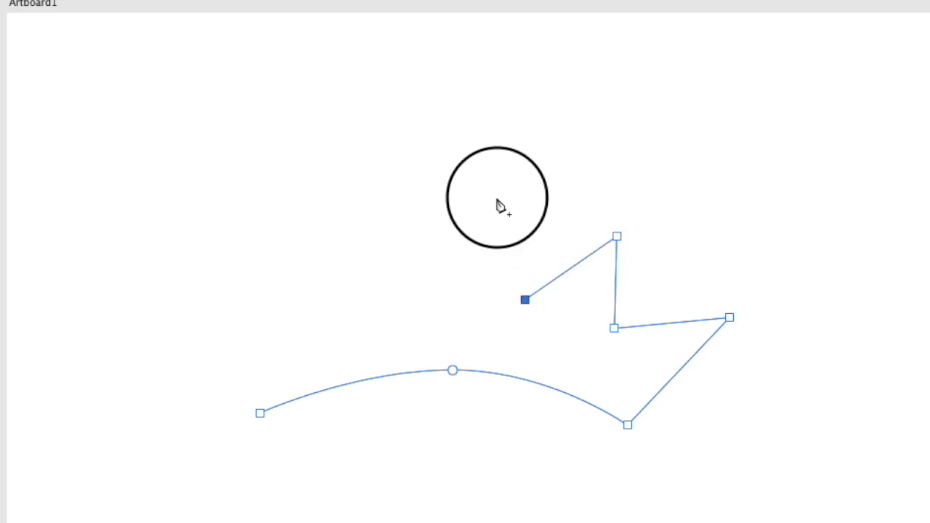
{"action": "left_click", "coordinate": [427, 302]}
{"action": "left_click", "coordinate": [354, 197]}
{"action": "left_click", "coordinate": [332, 313]}
{"action": "left_click", "coordinate": [228, 236]}
{"action": "left_click", "coordinate": [247, 338]}
{"action": "left_click", "coordinate": [149, 302]}
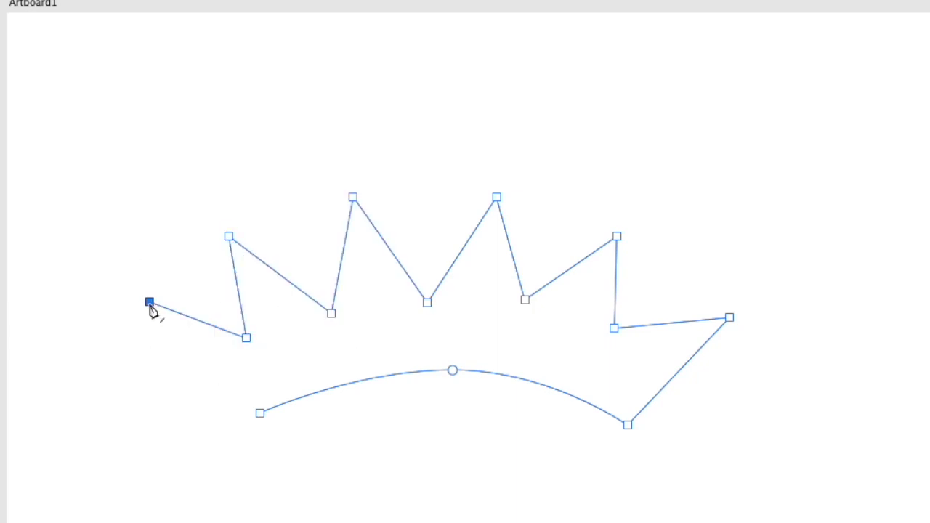
{"action": "left_click", "coordinate": [260, 413]}
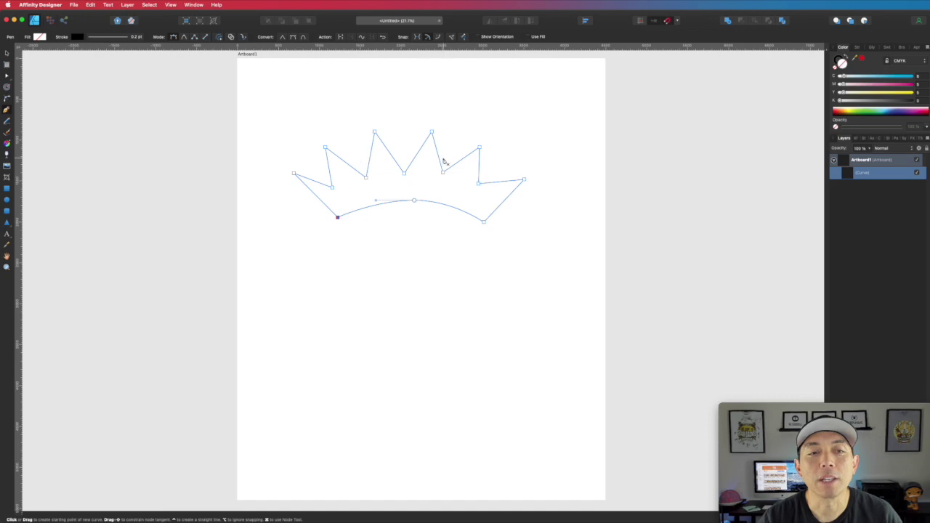
Fill the closed zigzag shape with green, using CMYK values 100, 0, 100 and 0
{"action": "left_click", "coordinate": [6, 54]}
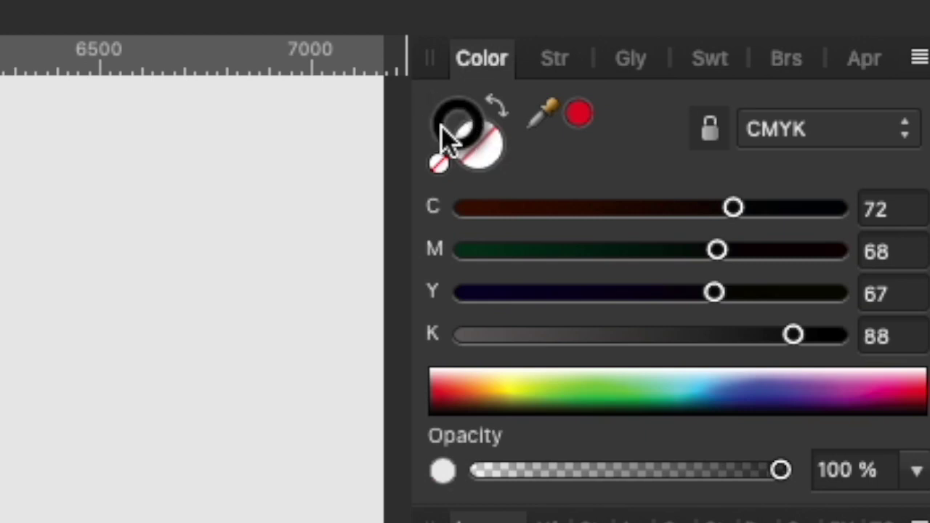
{"action": "left_click", "coordinate": [483, 155]}
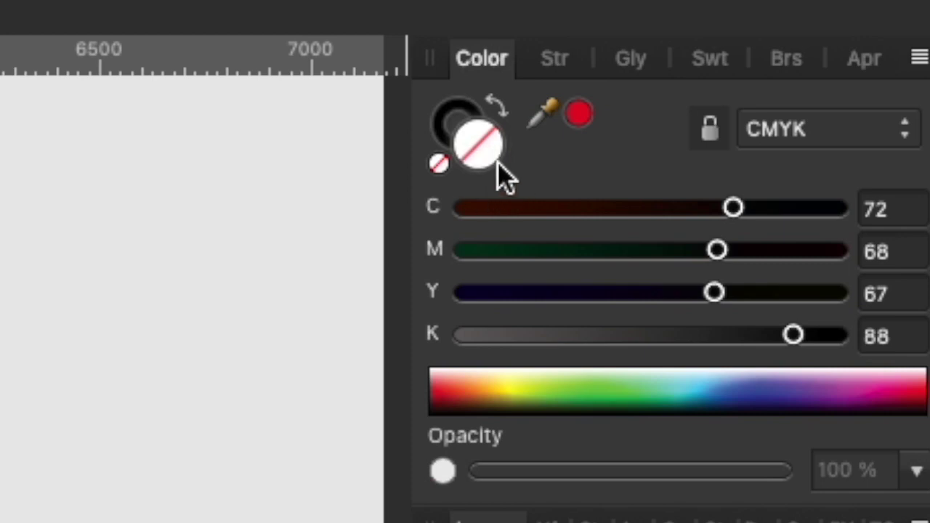
{"action": "left_click_drag", "start_coordinate": [736, 209], "coordinate": [865, 211]}
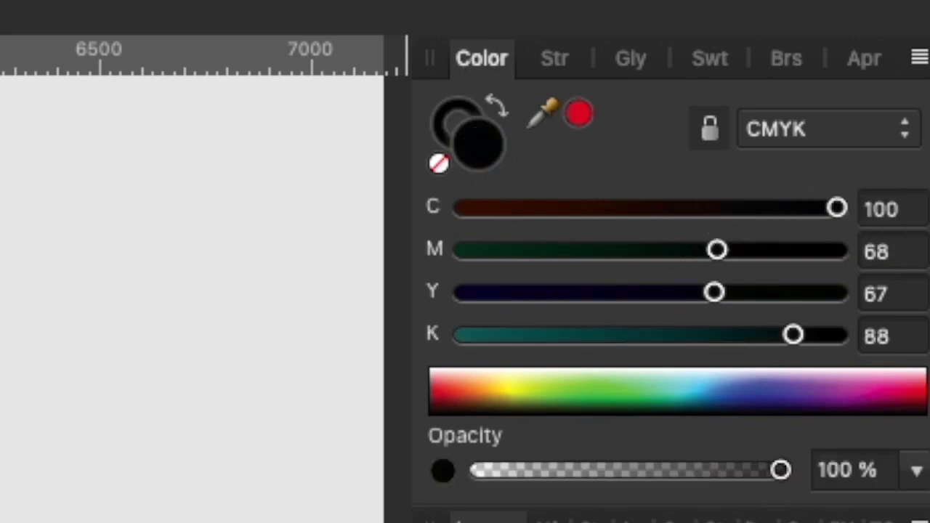
{"action": "left_click_drag", "start_coordinate": [716, 250], "coordinate": [158, 249]}
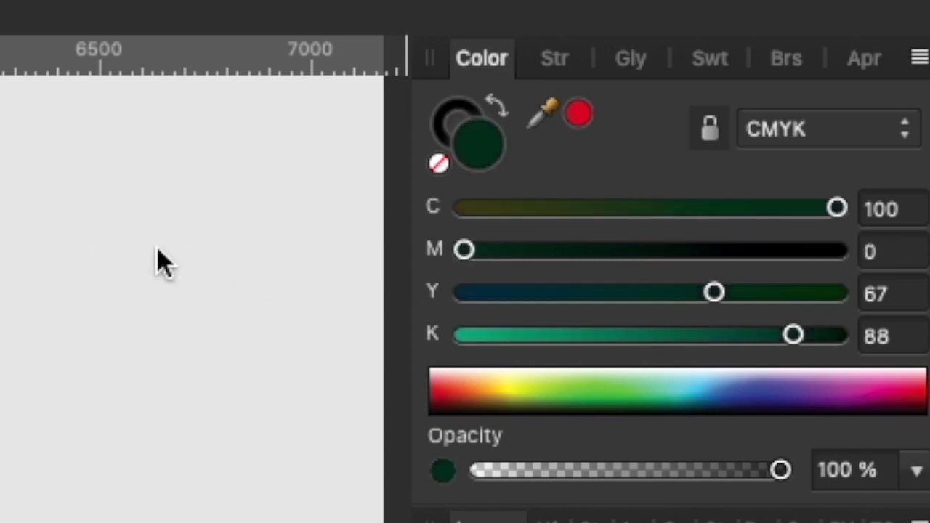
{"action": "left_click_drag", "start_coordinate": [713, 291], "coordinate": [872, 292]}
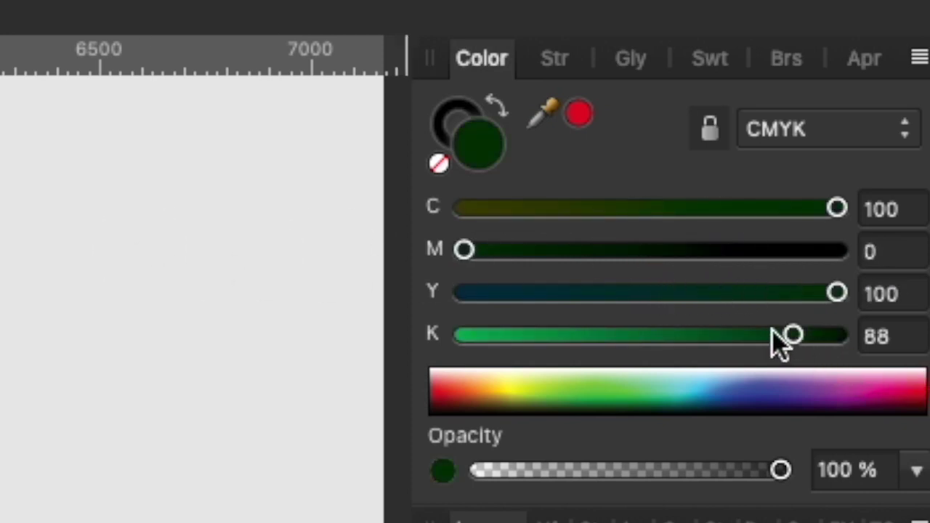
{"action": "left_click_drag", "start_coordinate": [789, 334], "coordinate": [226, 352]}
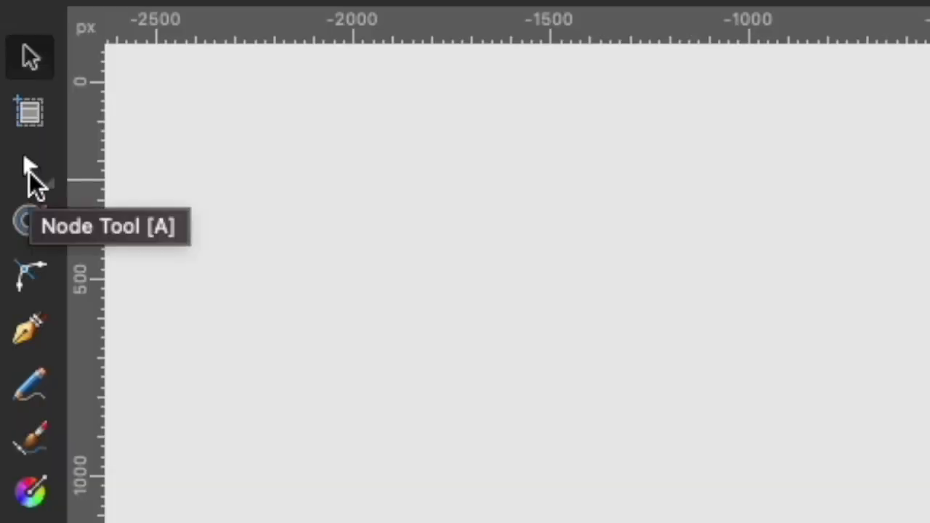
Adjust the green zigzag's left and middle points and several of its valleys with the Node tool to refine the spike shapes
{"action": "left_click", "coordinate": [29, 172]}
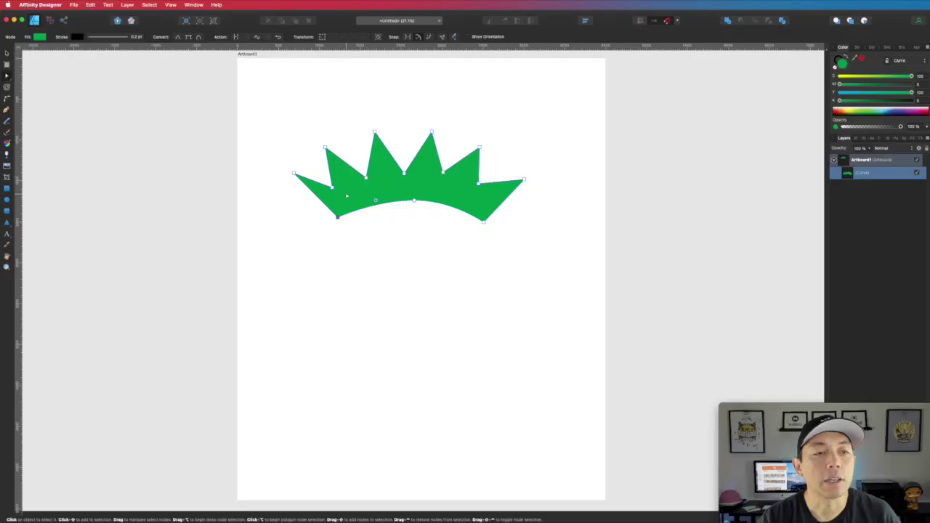
{"action": "left_click_drag", "start_coordinate": [333, 188], "coordinate": [328, 169]}
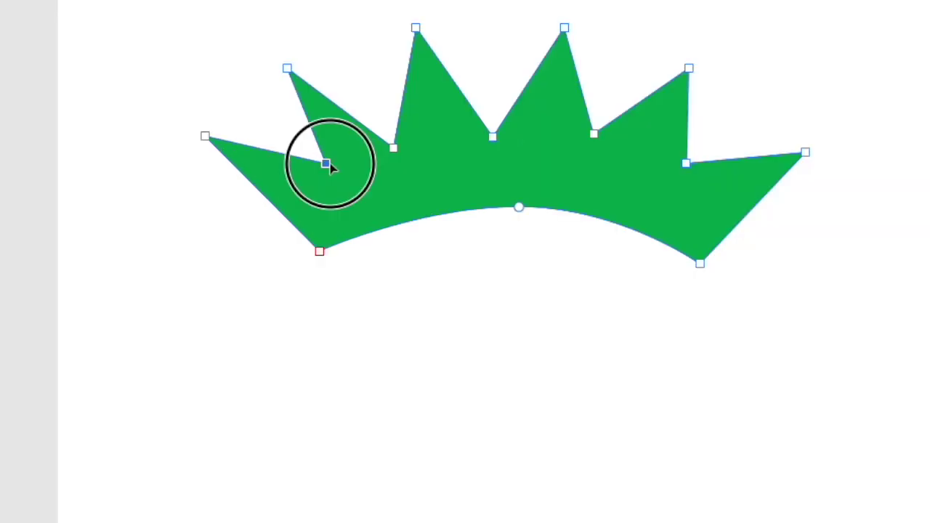
{"action": "left_click_drag", "start_coordinate": [287, 67], "coordinate": [313, 56]}
{"action": "left_click_drag", "start_coordinate": [415, 29], "coordinate": [419, 47]}
{"action": "left_click_drag", "start_coordinate": [394, 149], "coordinate": [393, 136]}
{"action": "left_click_drag", "start_coordinate": [494, 137], "coordinate": [493, 123]}
{"action": "left_click_drag", "start_coordinate": [686, 163], "coordinate": [694, 176]}
{"action": "left_click_drag", "start_coordinate": [594, 135], "coordinate": [602, 129]}
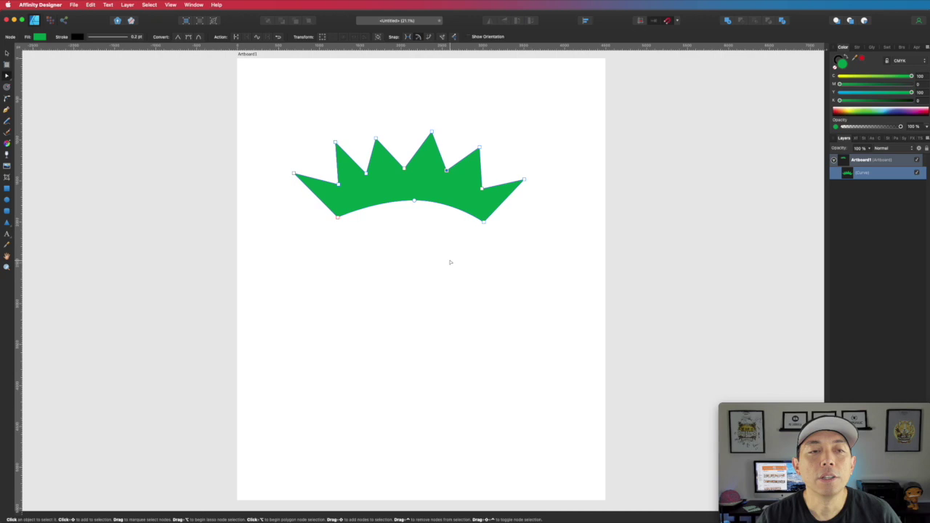
{"action": "left_click", "coordinate": [614, 367]}
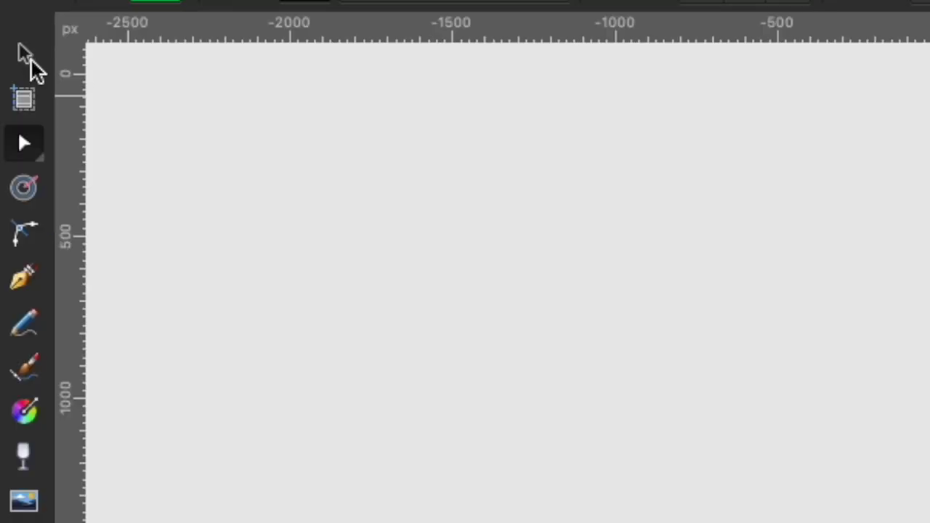
Scale the green zigzag shape down to about two thirds of its size, keeping its lower-left corner in place
{"action": "left_click", "coordinate": [26, 59]}
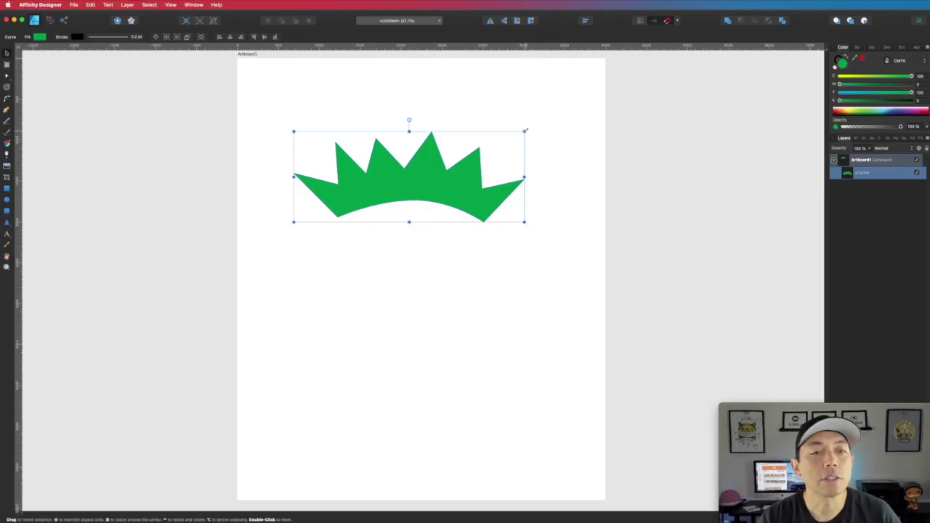
{"action": "left_click_drag", "start_coordinate": [524, 130], "coordinate": [451, 154]}
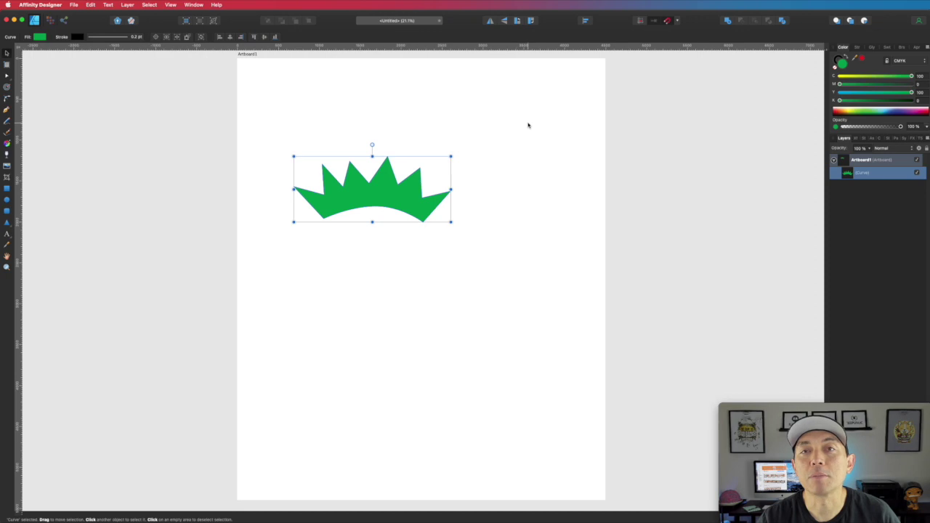
{"action": "left_click", "coordinate": [515, 143]}
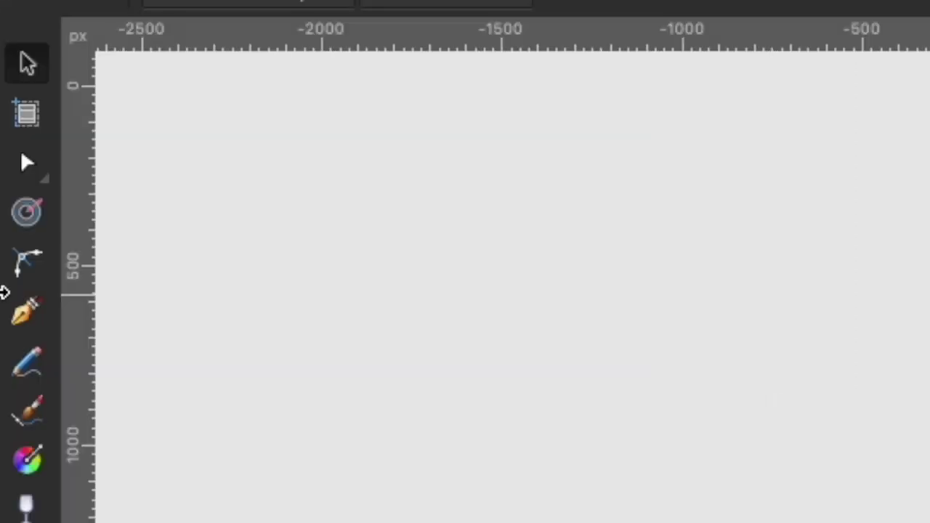
Draw the hat's outer outline with the Pen tool, curving from the green brim's left end over the crown to a drooping tip at the right
{"action": "left_click", "coordinate": [6, 109]}
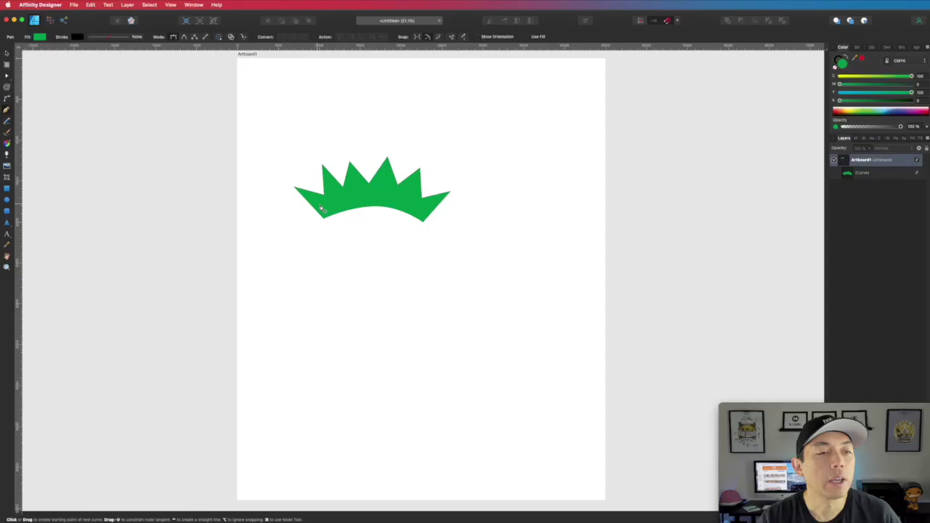
{"action": "left_click", "coordinate": [320, 206]}
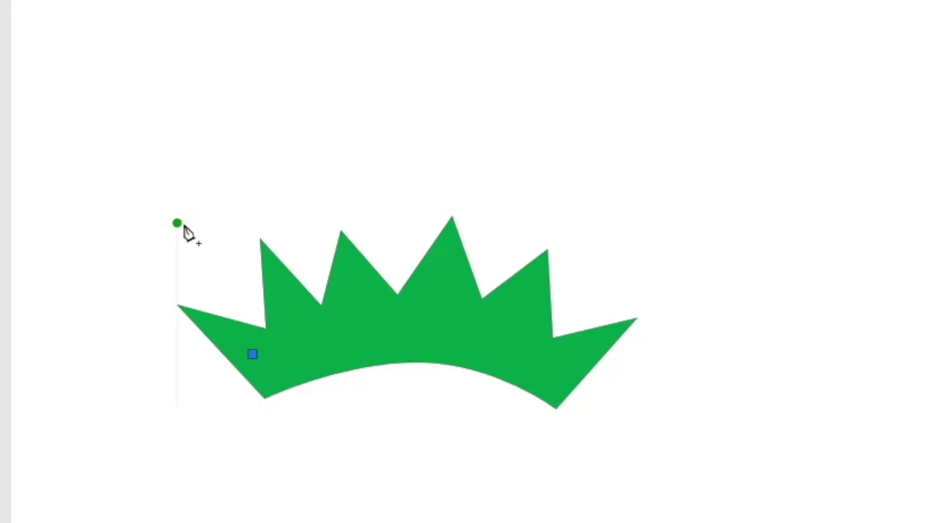
{"action": "left_click", "coordinate": [294, 158]}
{"action": "left_click_drag", "start_coordinate": [182, 209], "coordinate": [181, 159]}
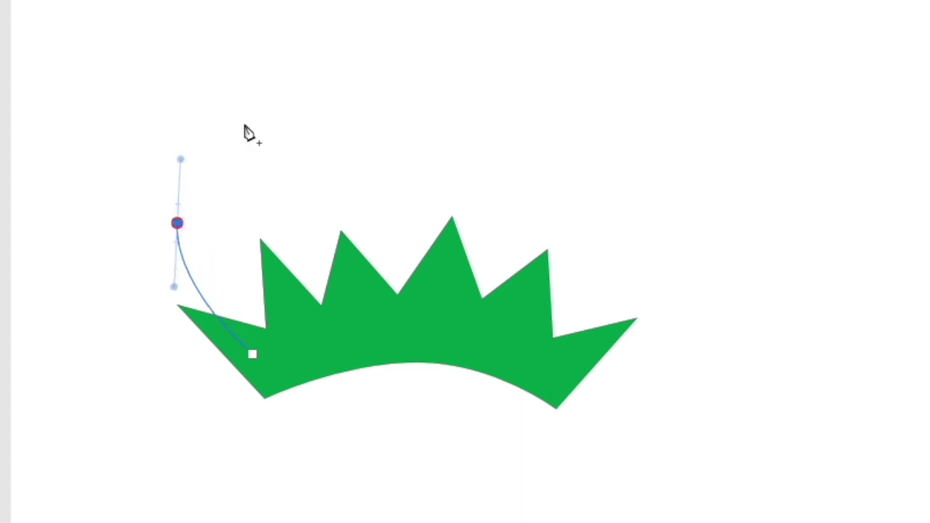
{"action": "left_click_drag", "start_coordinate": [273, 106], "coordinate": [307, 91]}
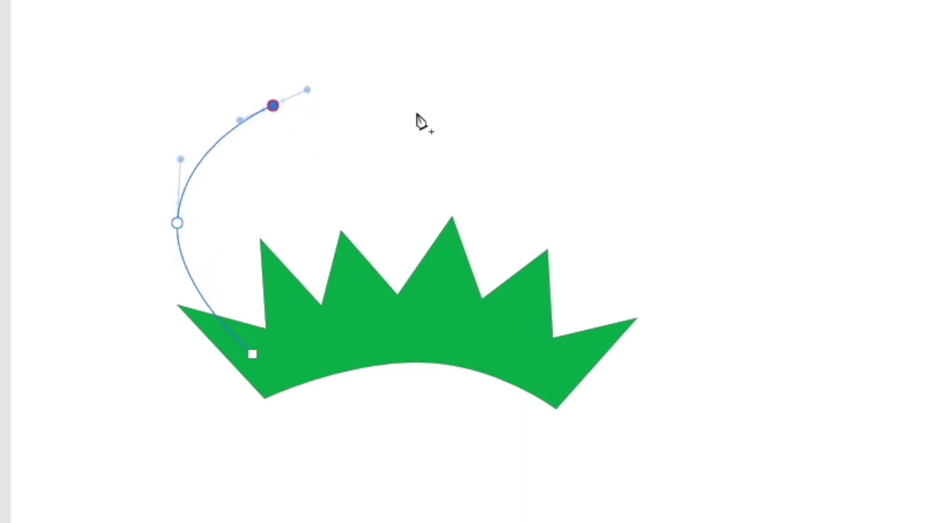
{"action": "left_click_drag", "start_coordinate": [450, 104], "coordinate": [499, 112]}
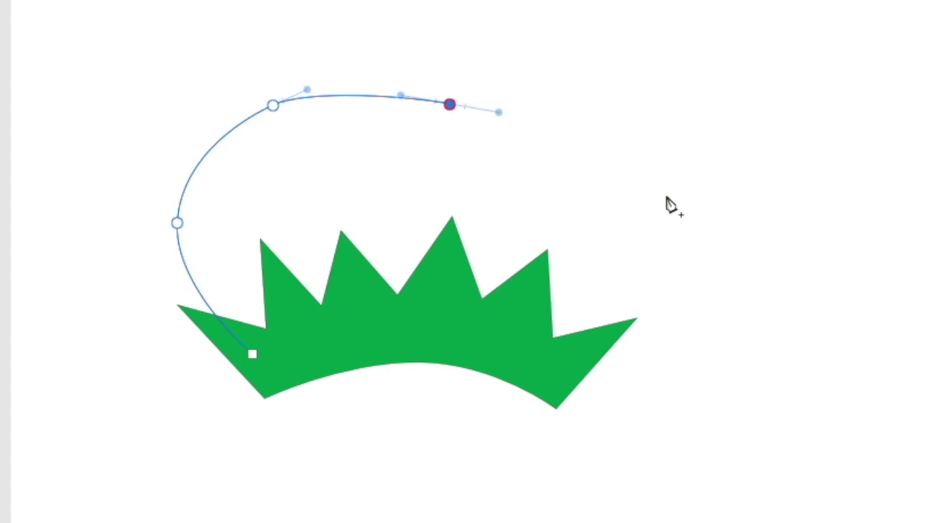
{"action": "left_click_drag", "start_coordinate": [756, 263], "coordinate": [786, 353]}
{"action": "left_click_drag", "start_coordinate": [712, 409], "coordinate": [679, 412]}
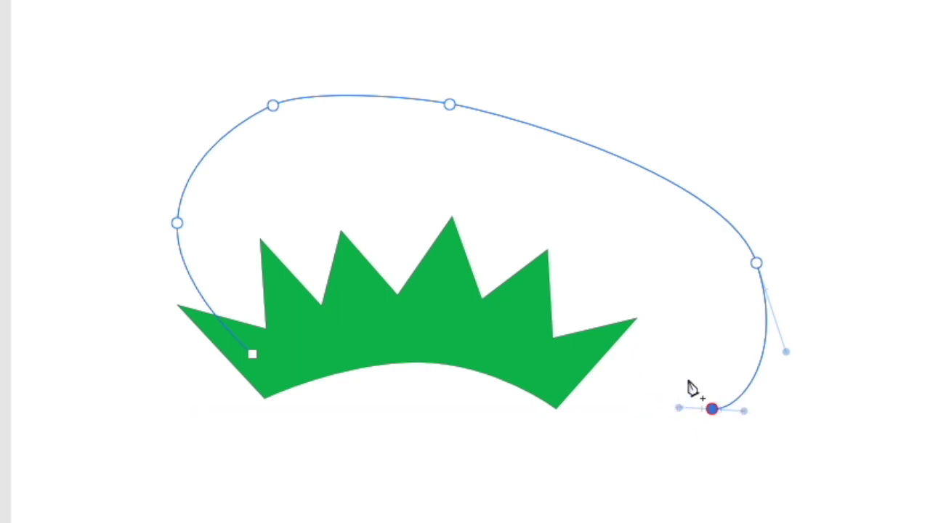
Continue the hat outline up the tip's inner side, down to the brim's right end and back along the brim, closing the path
{"action": "left_click_drag", "start_coordinate": [690, 352], "coordinate": [698, 317]}
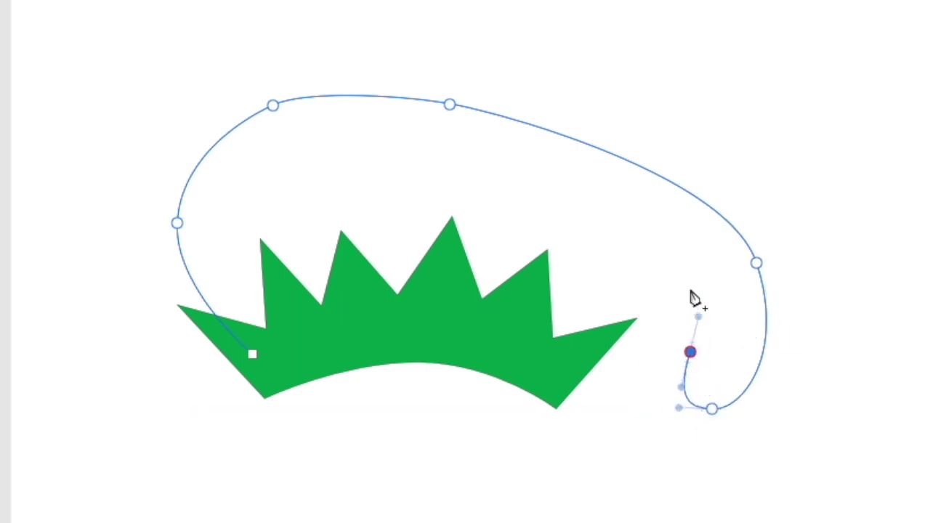
{"action": "left_click_drag", "start_coordinate": [661, 245], "coordinate": [627, 241]}
{"action": "left_click_drag", "start_coordinate": [571, 329], "coordinate": [557, 366]}
{"action": "left_click", "coordinate": [552, 374]}
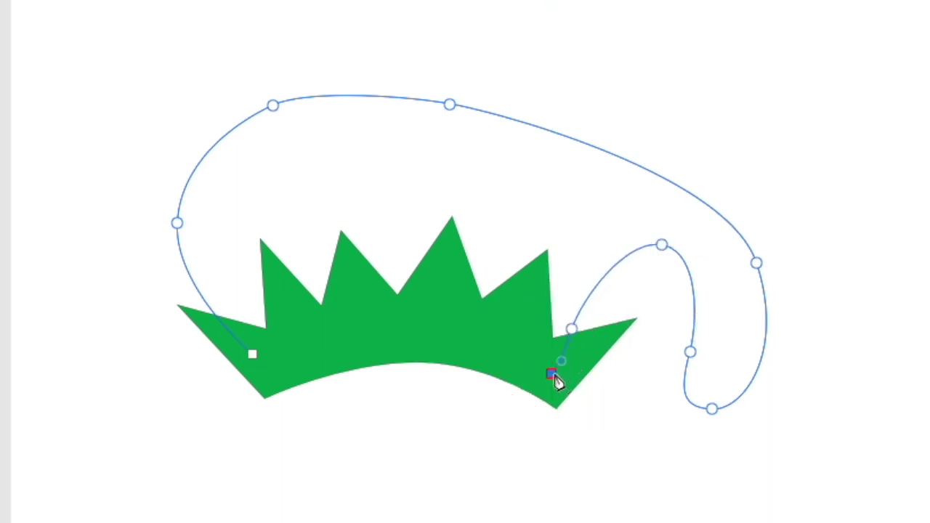
{"action": "left_click_drag", "start_coordinate": [398, 330], "coordinate": [324, 334]}
{"action": "left_click", "coordinate": [252, 356]}
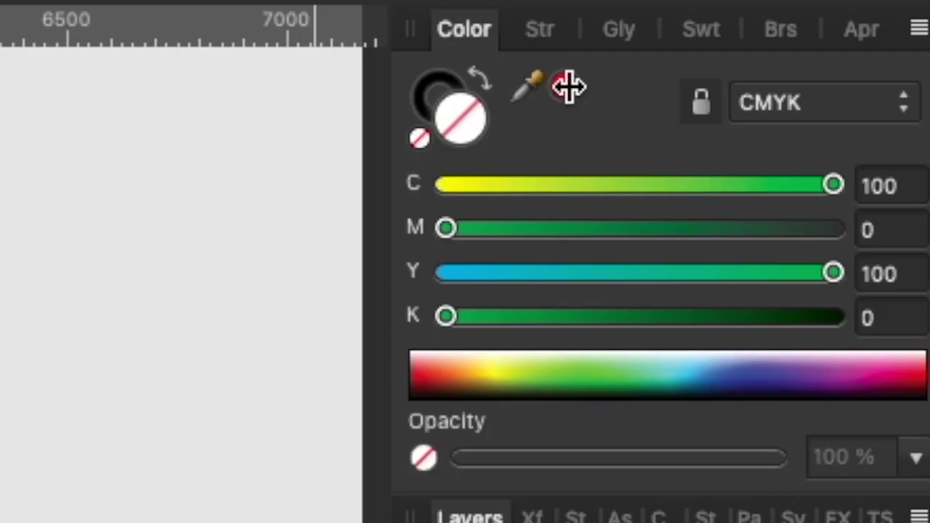
Fill the hat shape with red, using CMYK values 0, 100, 100 and 0, and send it behind the green brim
{"action": "left_click", "coordinate": [863, 58]}
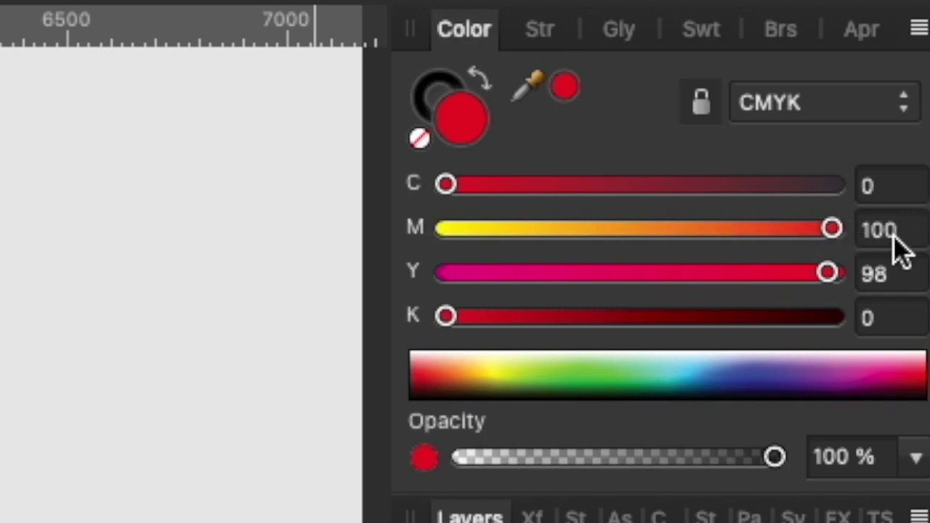
{"action": "left_click_drag", "start_coordinate": [835, 270], "coordinate": [863, 274]}
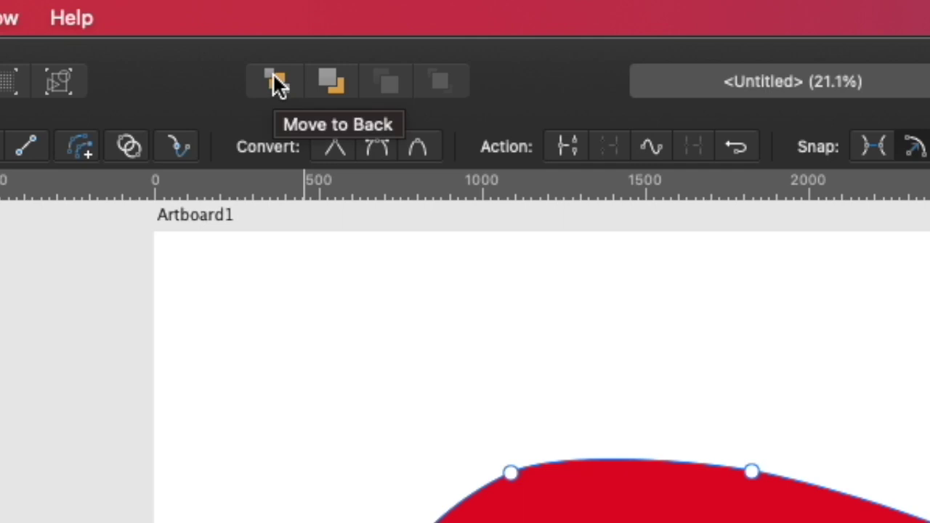
{"action": "left_click", "coordinate": [273, 76]}
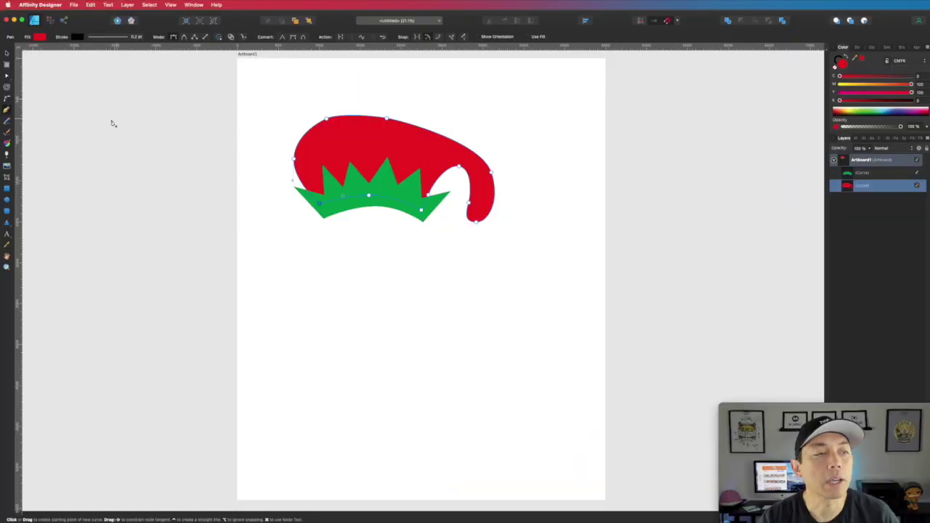
Reshape the red hat's left side and crown with the Node tool, pulling the left edge inward and rounding the upper-left curve
{"action": "left_click", "coordinate": [7, 76]}
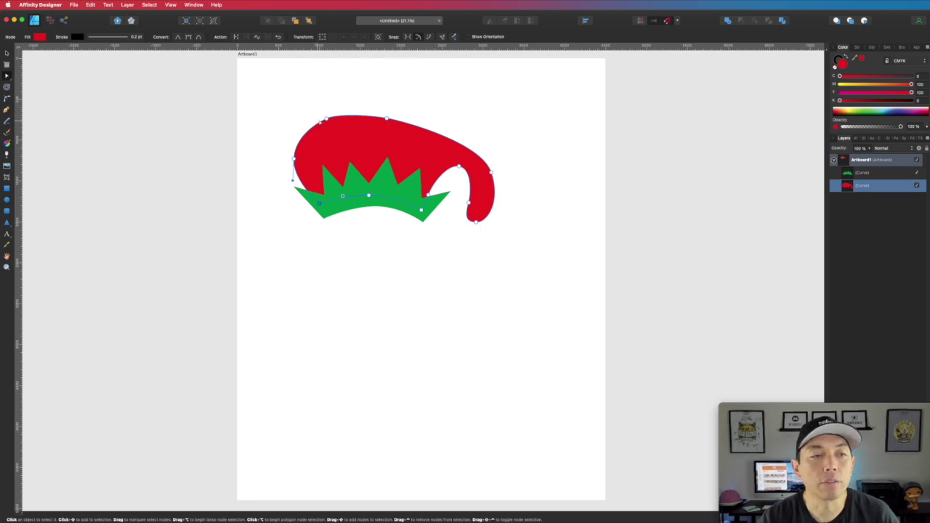
{"action": "left_click", "coordinate": [327, 120]}
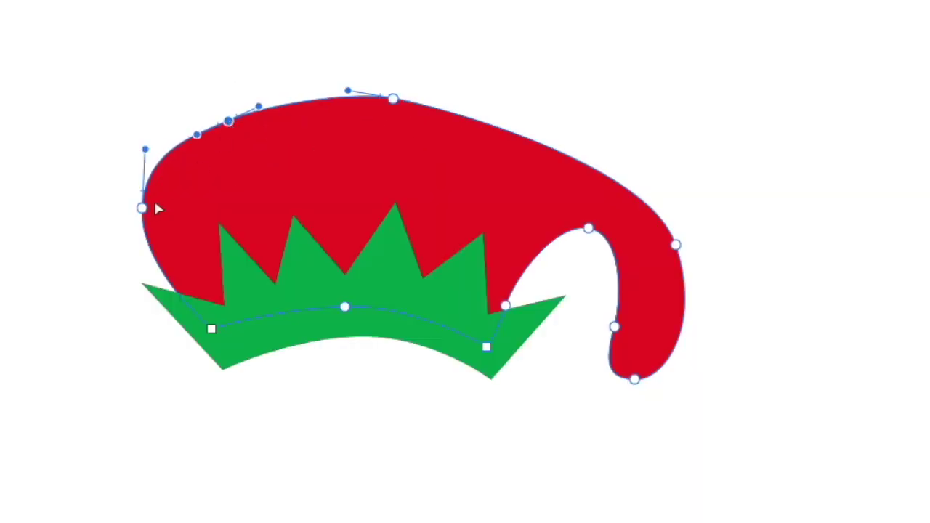
{"action": "left_click_drag", "start_coordinate": [143, 209], "coordinate": [168, 223]}
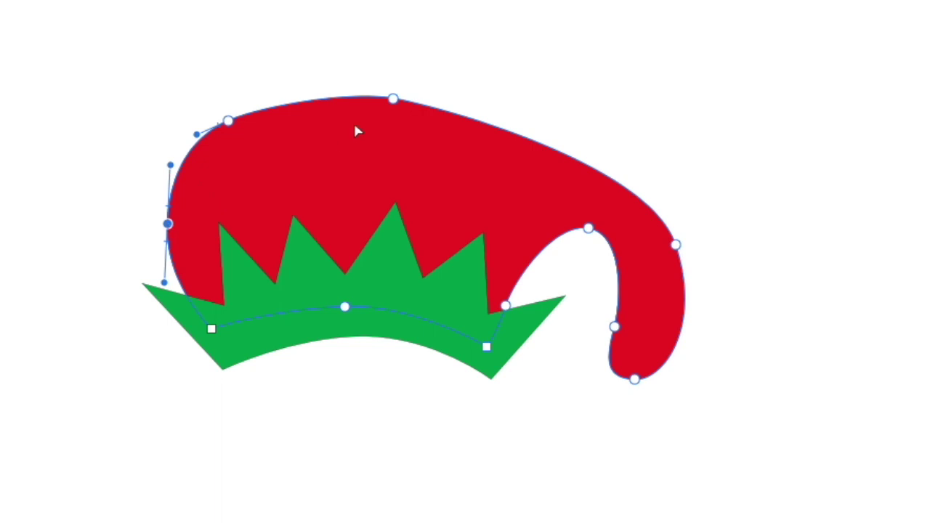
{"action": "left_click_drag", "start_coordinate": [393, 99], "coordinate": [386, 94]}
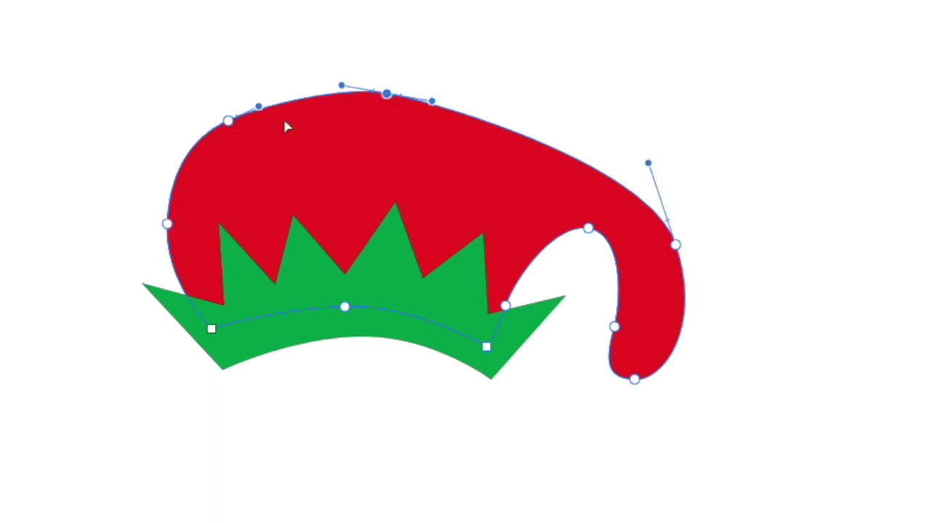
{"action": "left_click_drag", "start_coordinate": [261, 108], "coordinate": [265, 95]}
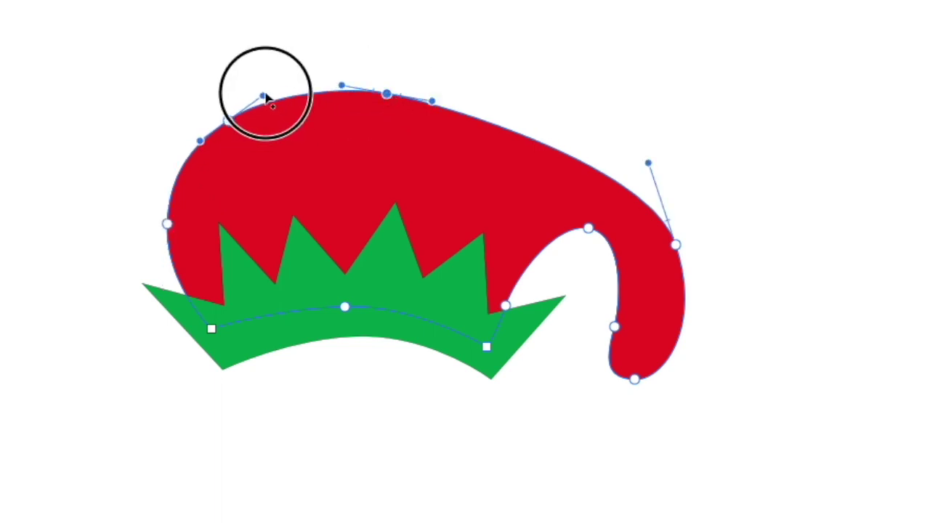
{"action": "left_click", "coordinate": [228, 121]}
{"action": "left_click_drag", "start_coordinate": [229, 127], "coordinate": [219, 123]}
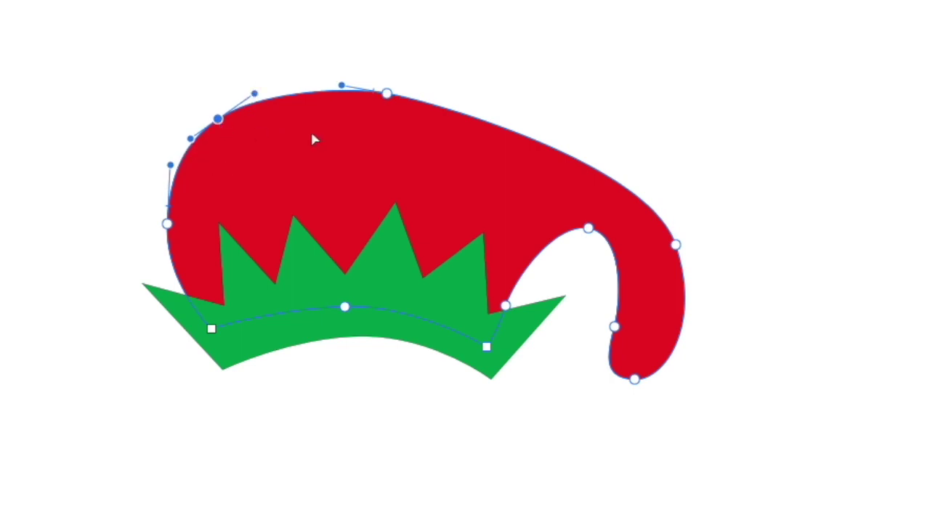
Smooth the hat's outer right curve and narrow its drooping tip by adjusting the nodes and handles there
{"action": "left_click", "coordinate": [676, 245]}
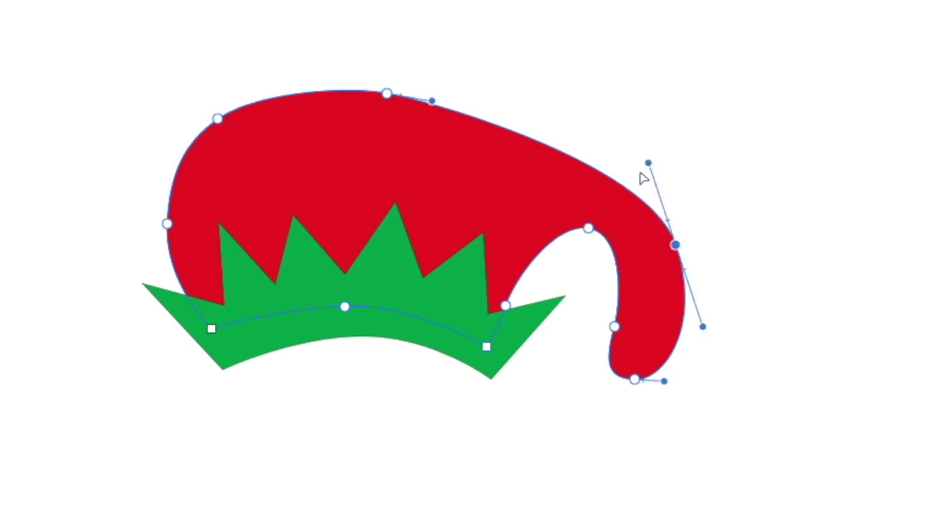
{"action": "left_click_drag", "start_coordinate": [648, 163], "coordinate": [627, 143]}
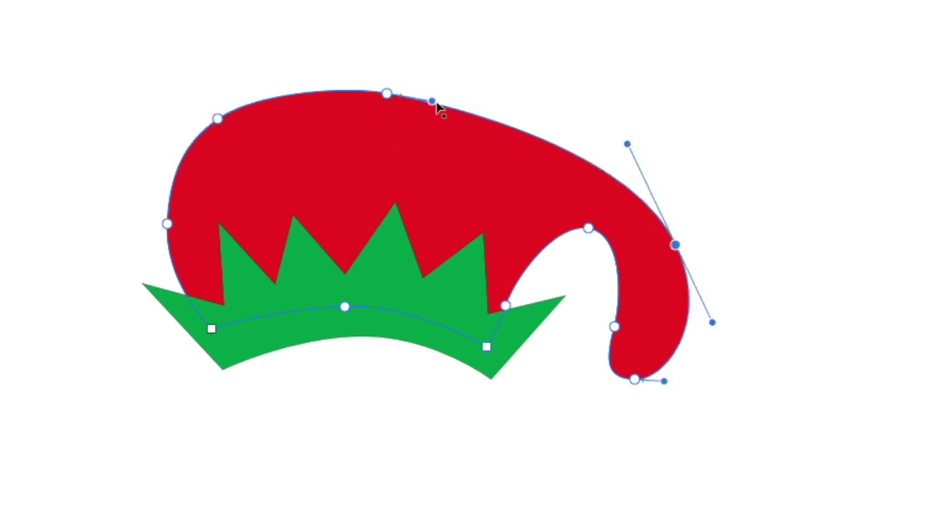
{"action": "left_click_drag", "start_coordinate": [436, 104], "coordinate": [449, 98]}
{"action": "left_click_drag", "start_coordinate": [615, 328], "coordinate": [636, 326]}
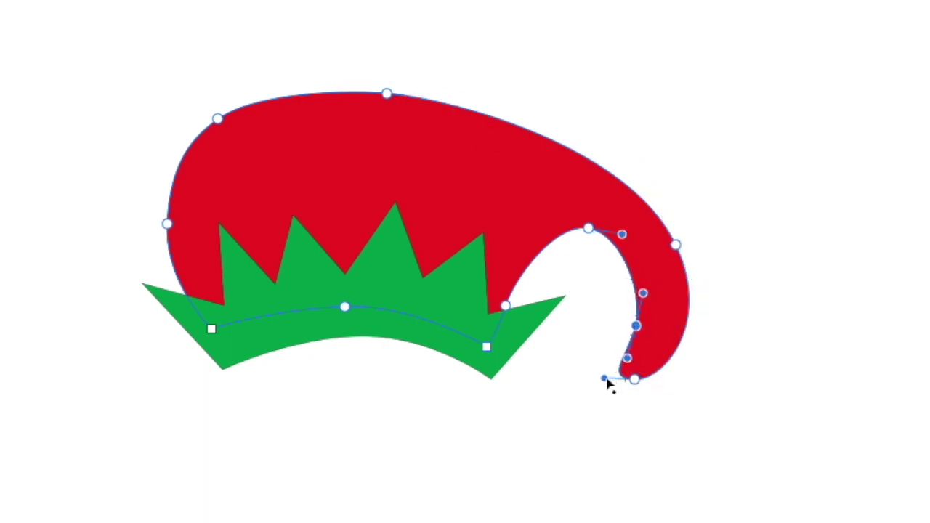
{"action": "mouse_move", "coordinate": [605, 379]}
{"action": "left_mouse_down"}
{"action": "mouse_move", "coordinate": [633, 407]}
{"action": "mouse_move", "coordinate": [618, 376]}
{"action": "left_mouse_up"}
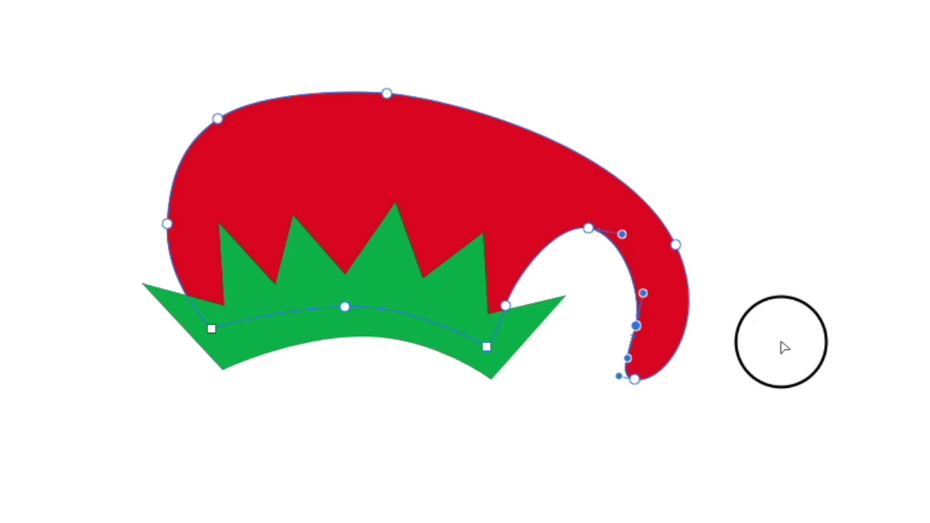
{"action": "left_click", "coordinate": [783, 347]}
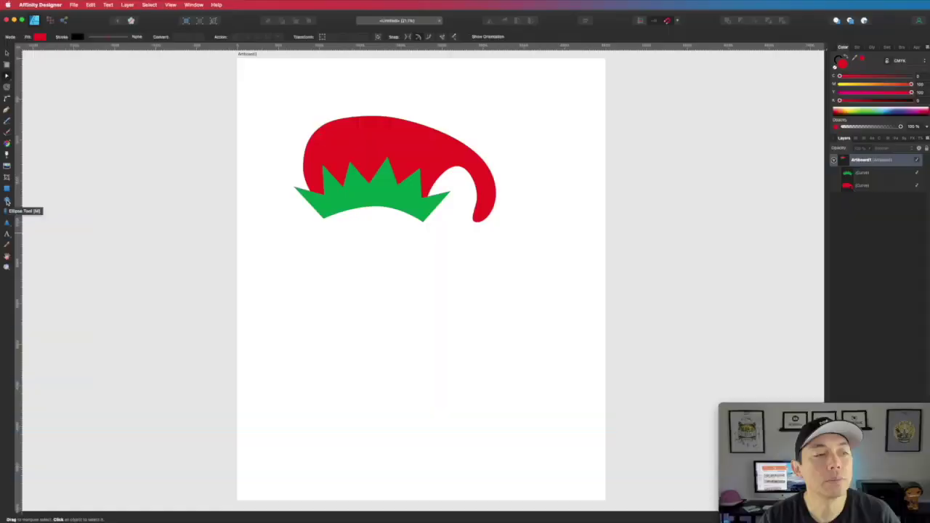
Draw a small ellipse at the hat's tip, fill it with yellow at CMYK 0, 0, 100, 0, and position it over the tip
{"action": "left_click", "coordinate": [23, 383]}
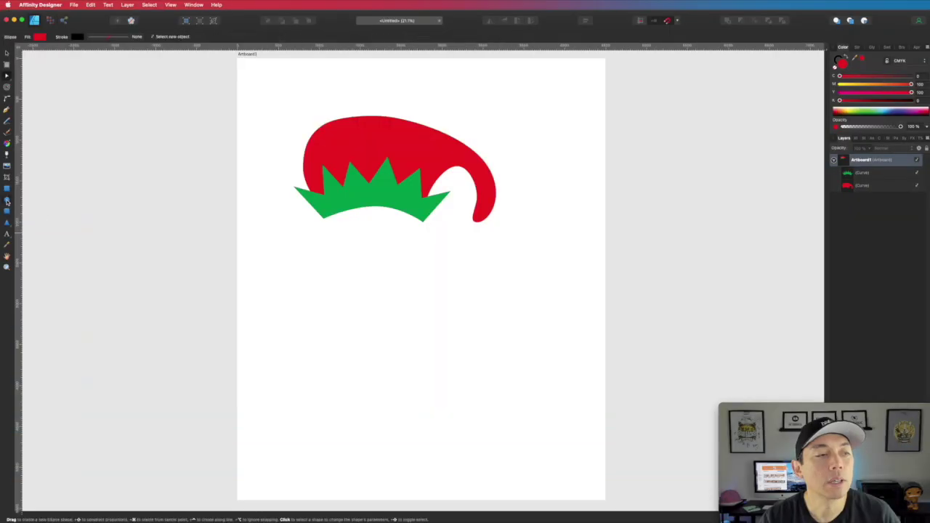
{"action": "left_click_drag", "start_coordinate": [464, 216], "coordinate": [490, 235]}
{"action": "left_click_drag", "start_coordinate": [915, 85], "coordinate": [753, 85]}
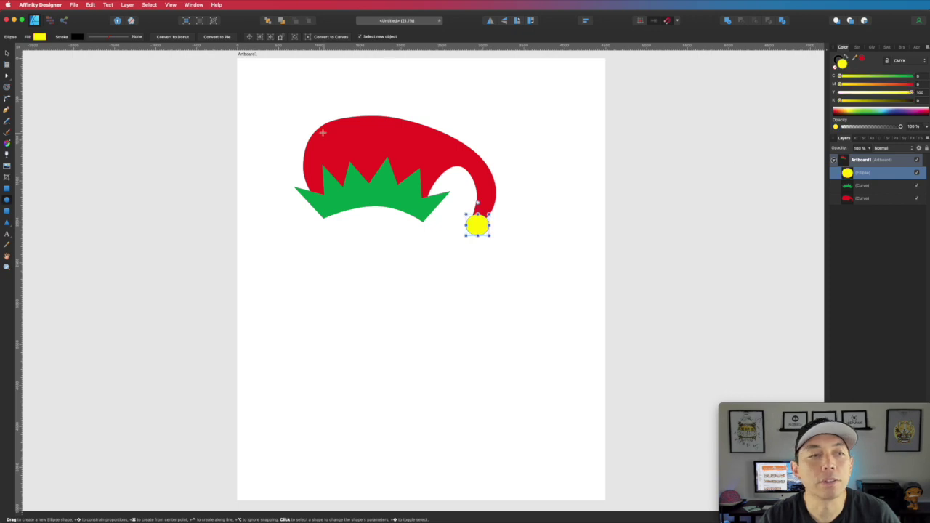
{"action": "left_click", "coordinate": [7, 55]}
{"action": "left_click_drag", "start_coordinate": [478, 226], "coordinate": [473, 221]}
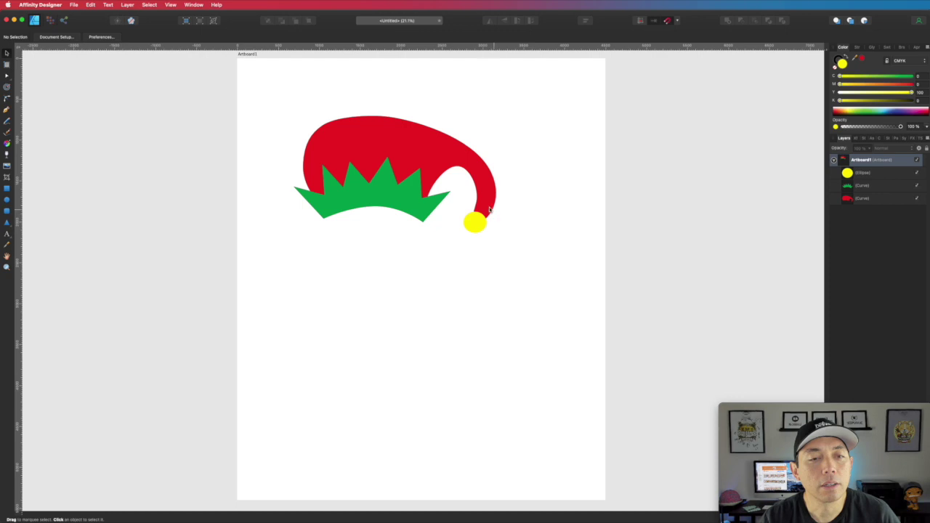
Adjust the handle of the red hat's bottom tip node so the tip tapers into the yellow ball
{"action": "left_click", "coordinate": [489, 210]}
{"action": "key", "text": "a"}
{"action": "left_click", "coordinate": [475, 221]}
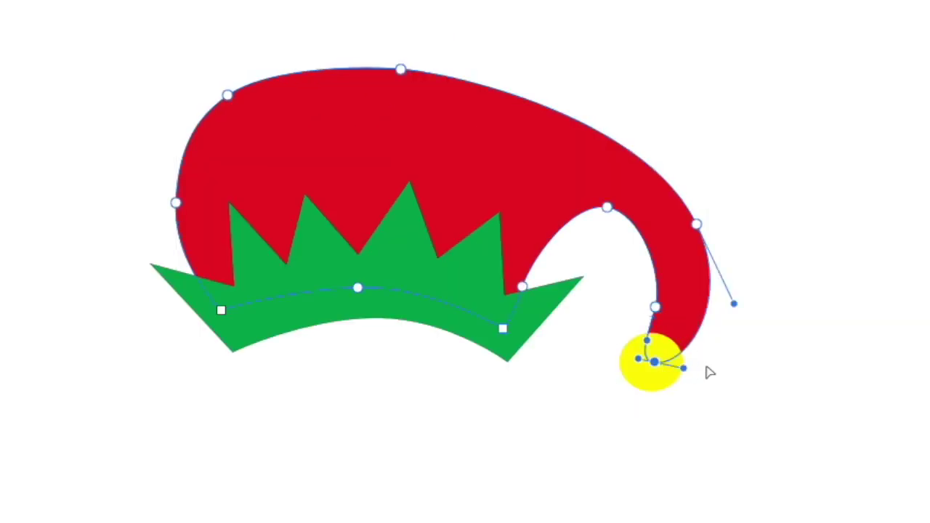
{"action": "left_click_drag", "start_coordinate": [684, 370], "coordinate": [646, 359]}
{"action": "left_click", "coordinate": [893, 386]}
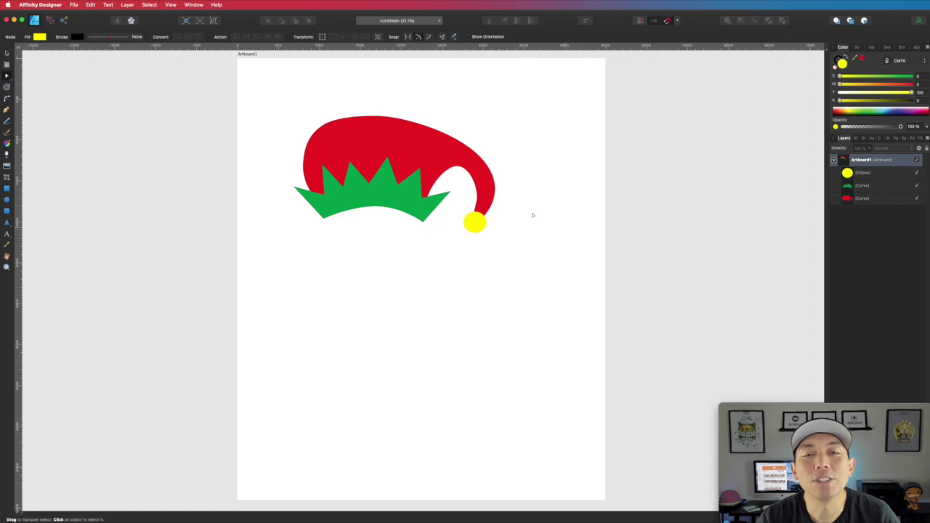
Group the red hat, green brim and yellow ball, and name the group Elf Hat
{"action": "left_click", "coordinate": [8, 53]}
{"action": "left_click_drag", "start_coordinate": [265, 98], "coordinate": [531, 269]}
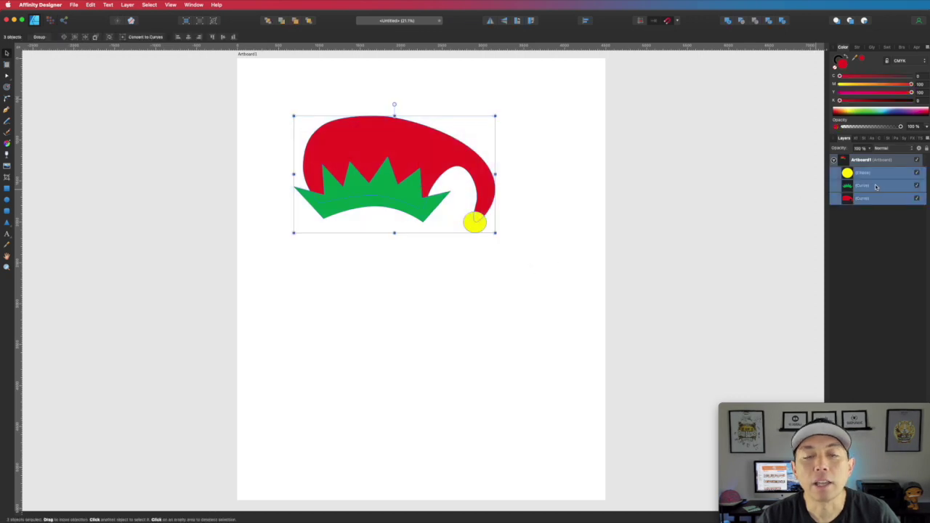
{"action": "key", "text": "super+g"}
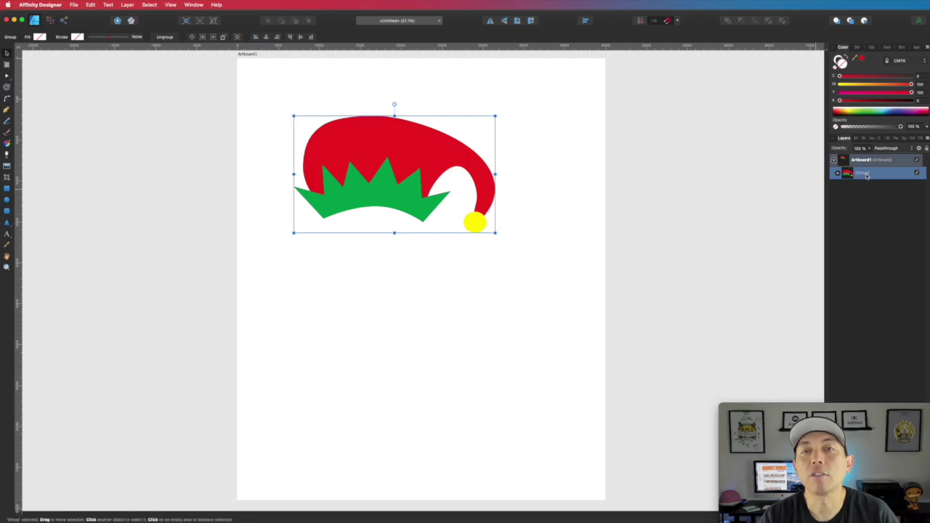
{"action": "double_click", "coordinate": [866, 174]}
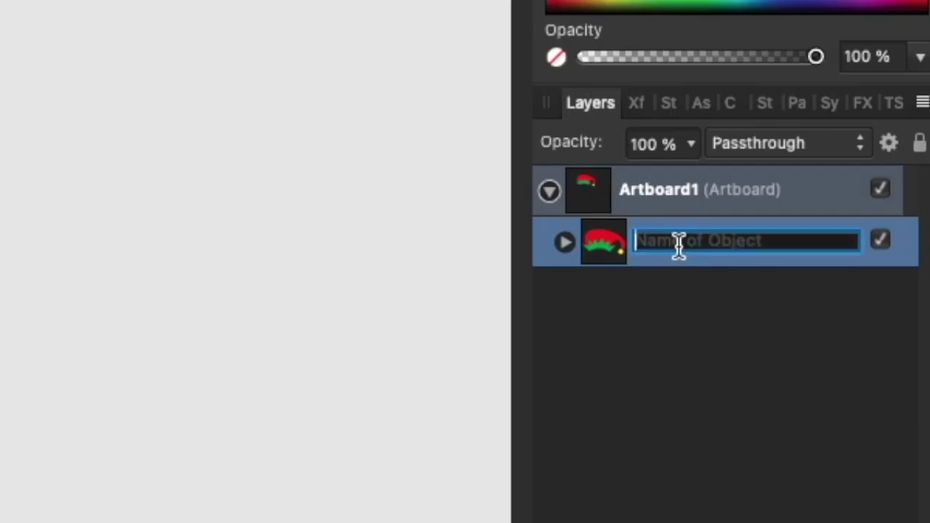
{"action": "type", "text": "Elf Hat"}
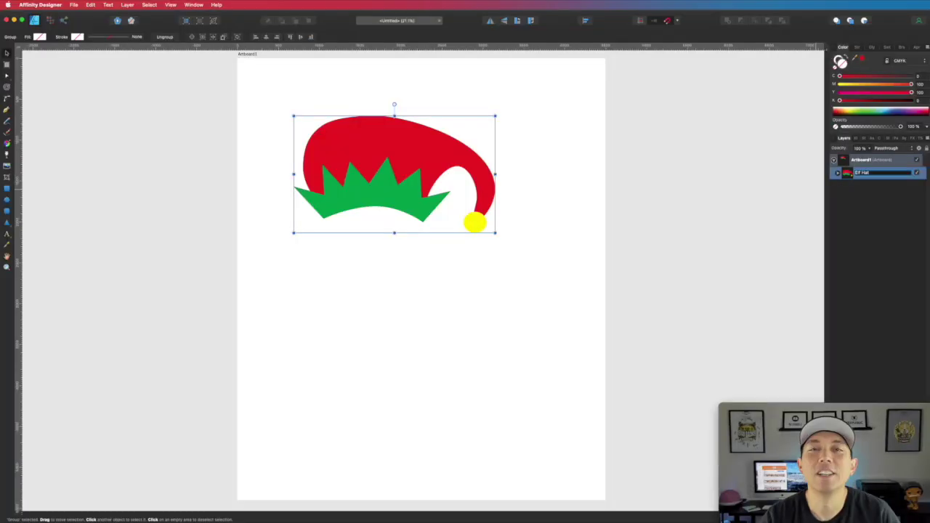
{"action": "left_click", "coordinate": [806, 202]}
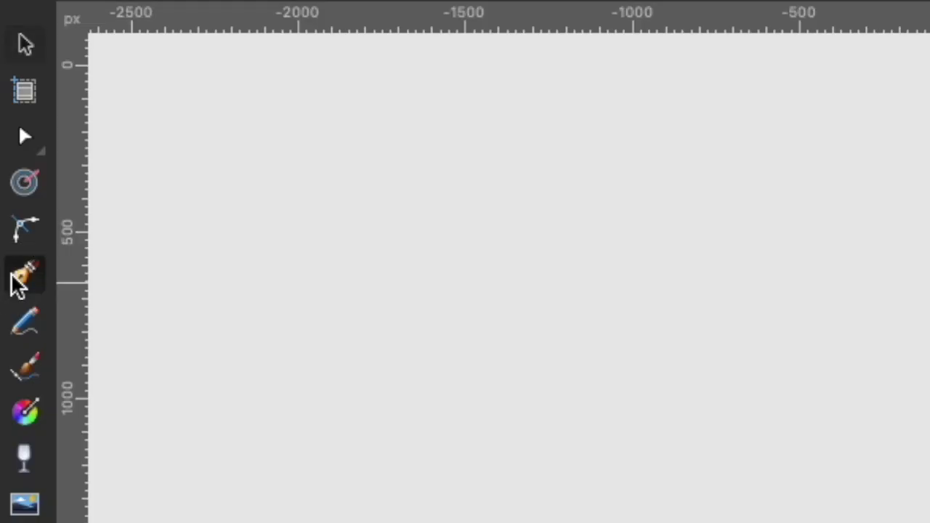
Draw a closed four-sided leg shape below the hat with the Pen tool, with its right side tapering inward toward the bottom
{"action": "left_click", "coordinate": [7, 110]}
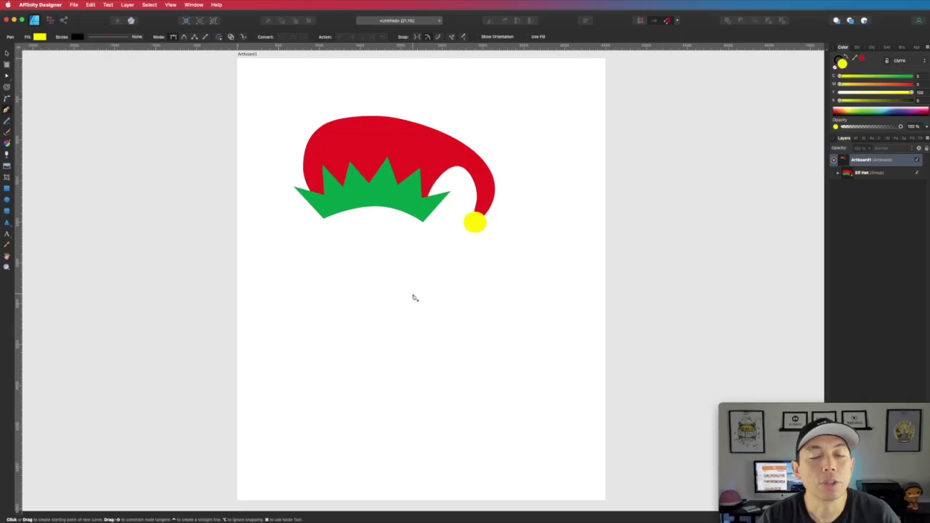
{"action": "left_click", "coordinate": [415, 294]}
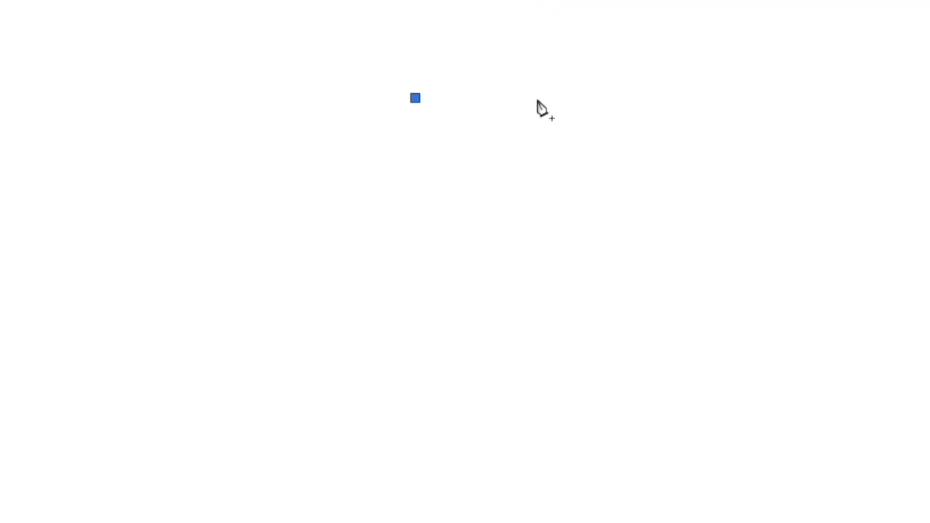
{"action": "left_click", "coordinate": [543, 98]}
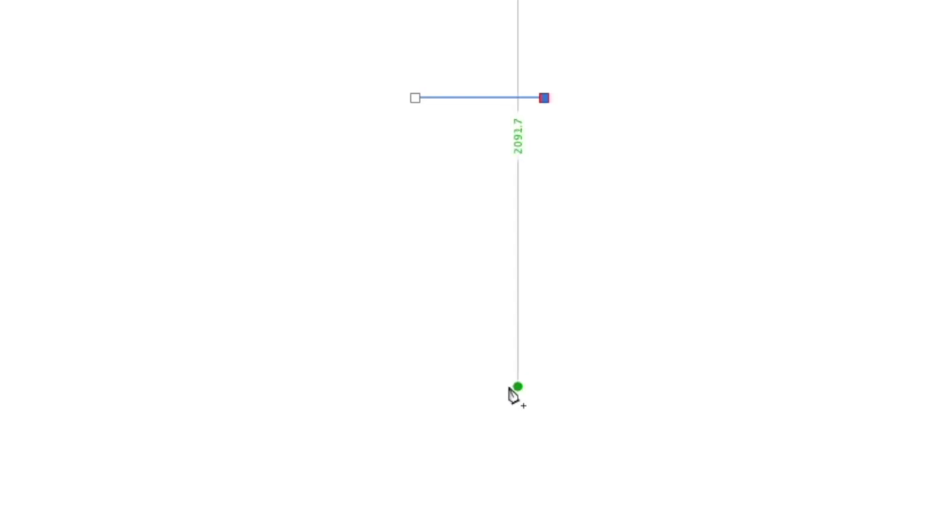
{"action": "left_click", "coordinate": [510, 391]}
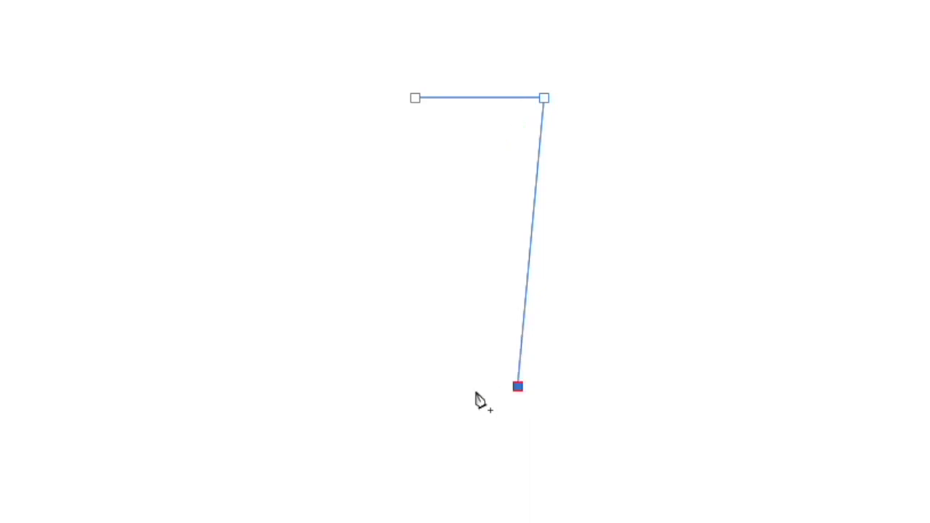
{"action": "left_click", "coordinate": [417, 388]}
{"action": "left_click", "coordinate": [415, 99]}
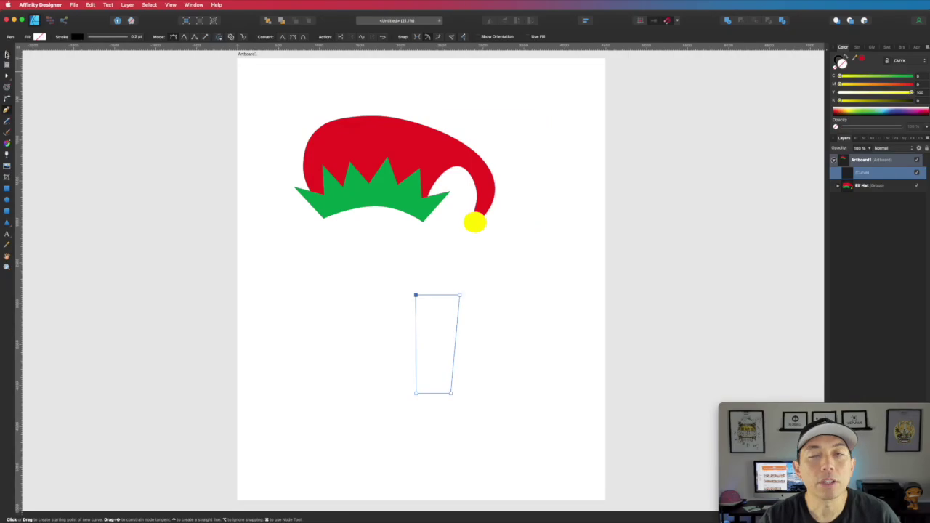
Narrow the leg shape horizontally from its right side and fill it green at CMYK 100, 0, 100, 0
{"action": "left_click", "coordinate": [5, 54]}
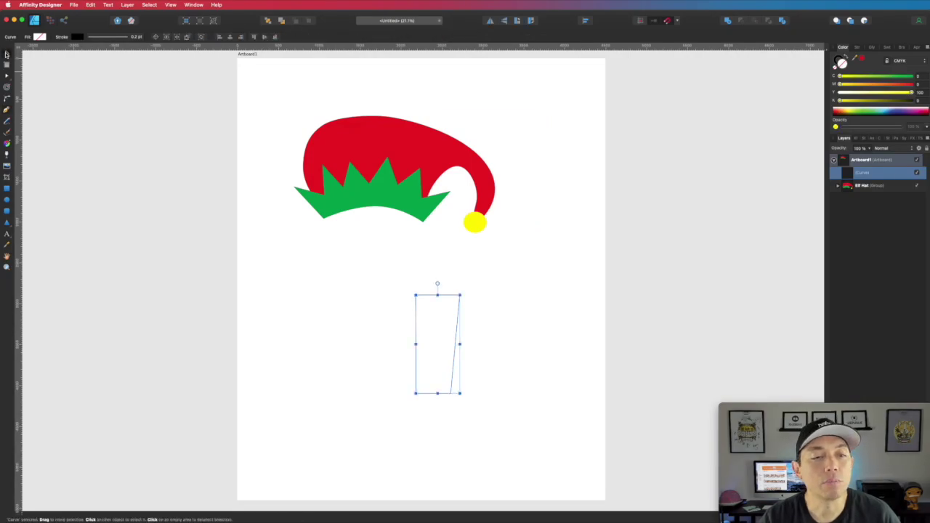
{"action": "left_click_drag", "start_coordinate": [458, 344], "coordinate": [446, 343]}
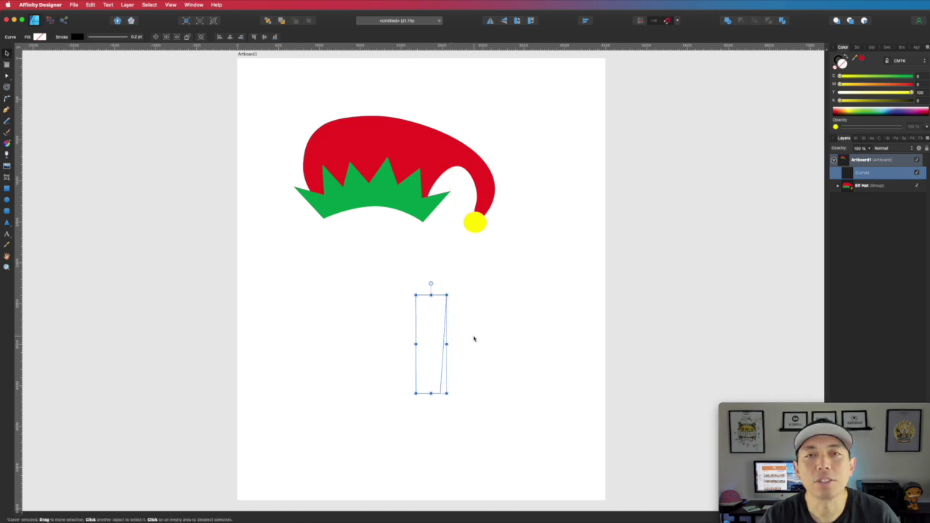
{"action": "left_click", "coordinate": [494, 335]}
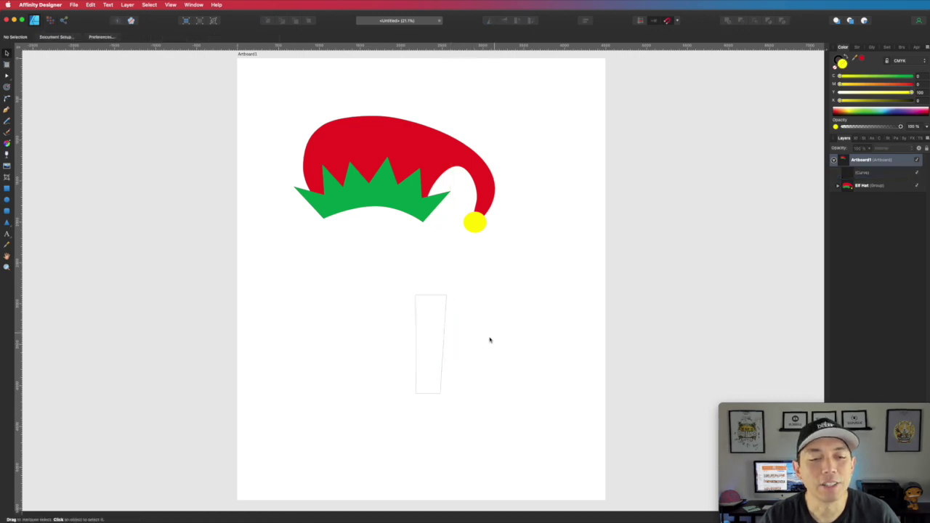
{"action": "left_click", "coordinate": [443, 330]}
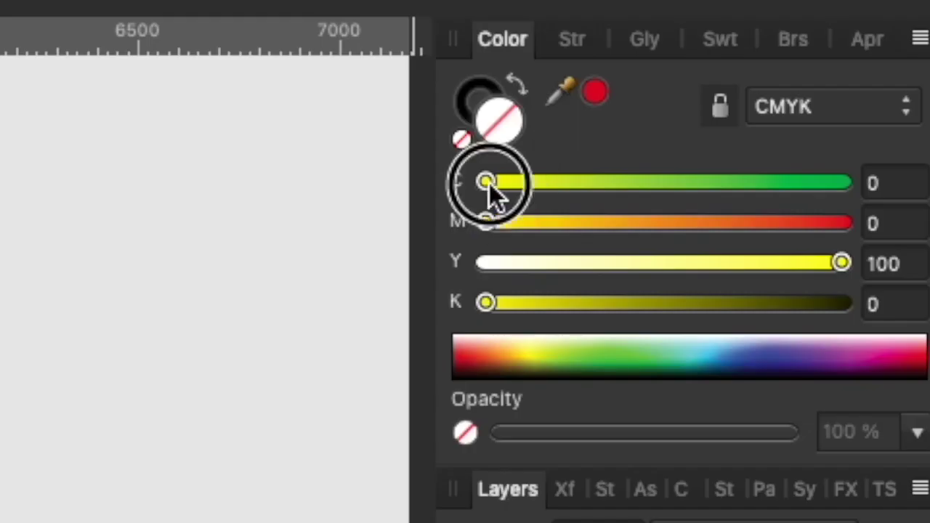
{"action": "left_click_drag", "start_coordinate": [489, 183], "coordinate": [905, 197]}
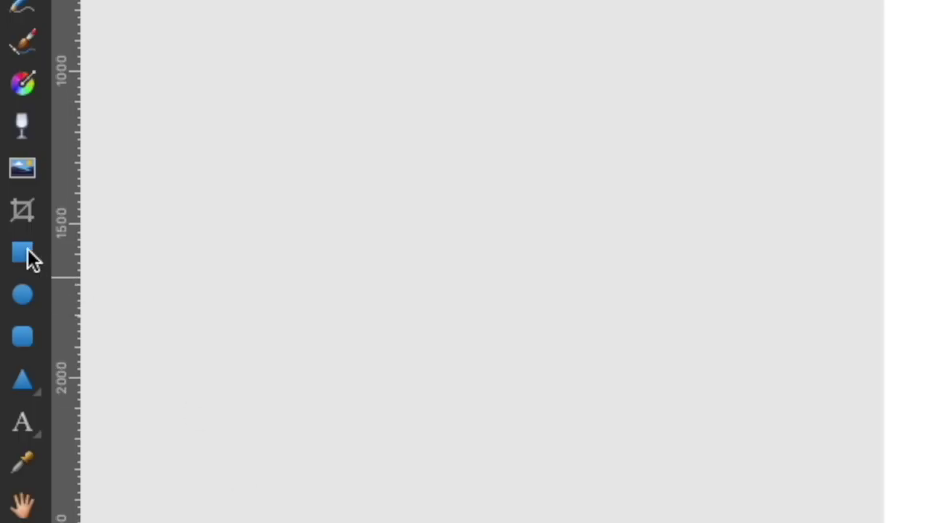
Draw a thin red rectangle stripe overhanging both sides of the leg's top, and duplicate it a little lower down the leg
{"action": "left_click", "coordinate": [27, 254]}
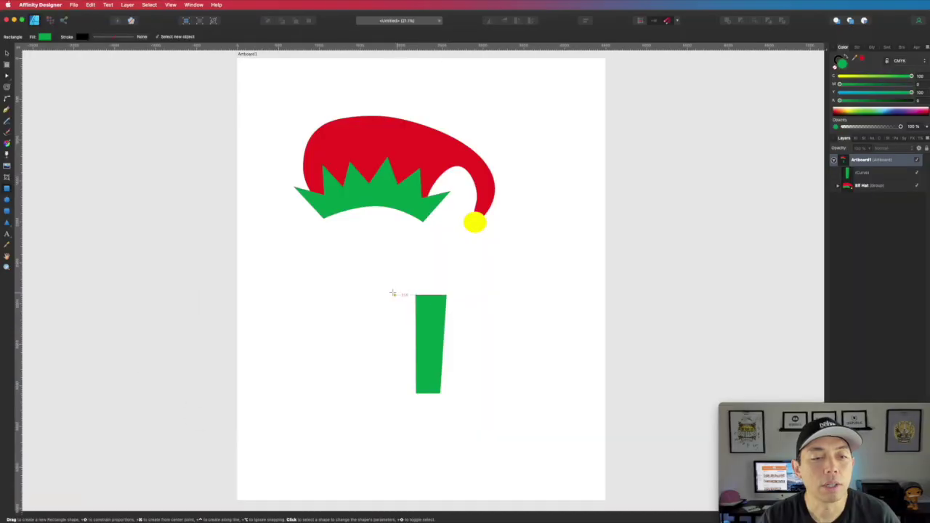
{"action": "left_click_drag", "start_coordinate": [389, 295], "coordinate": [476, 308]}
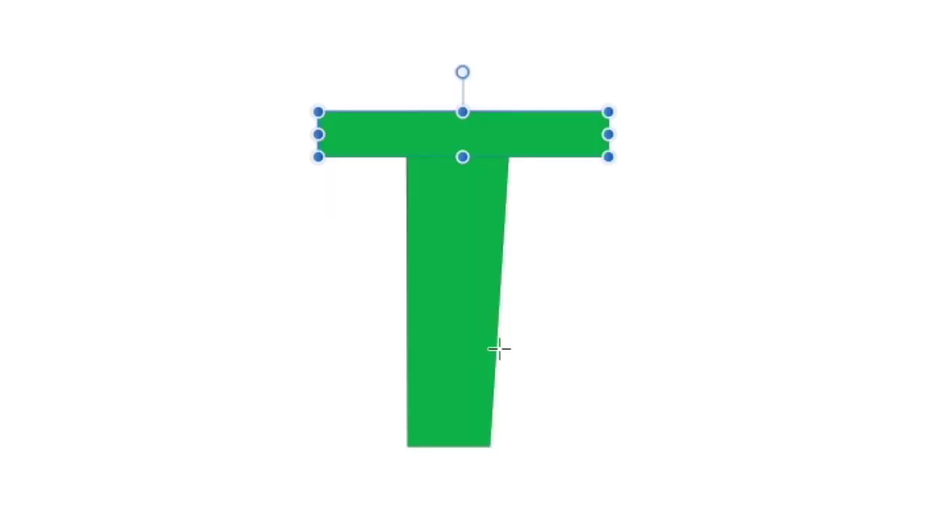
{"action": "left_click_drag", "start_coordinate": [318, 140], "coordinate": [340, 135]}
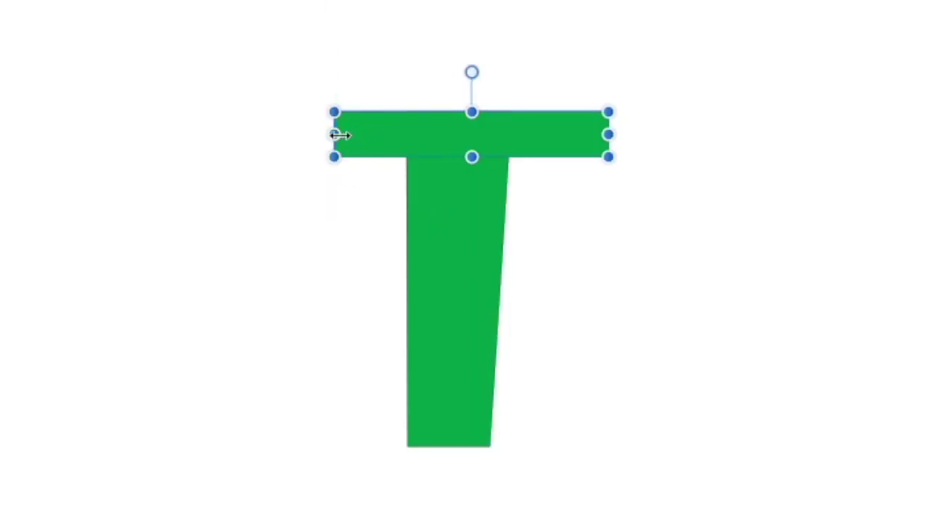
{"action": "left_click", "coordinate": [570, 150]}
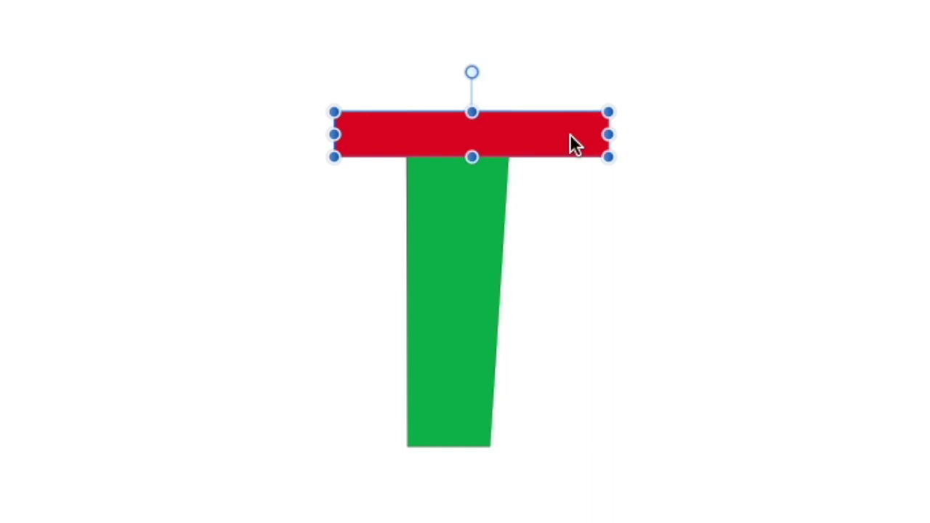
{"action": "left_click_drag", "start_coordinate": [570, 135], "coordinate": [563, 209]}
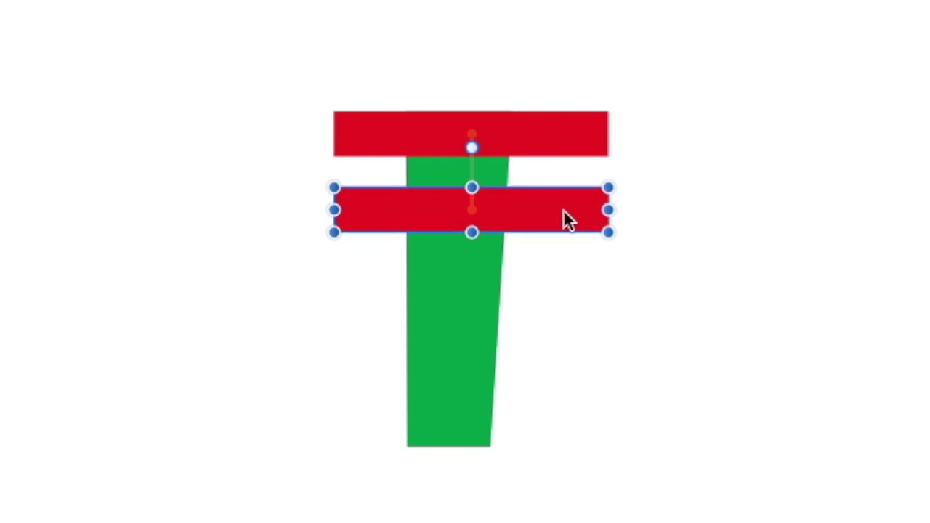
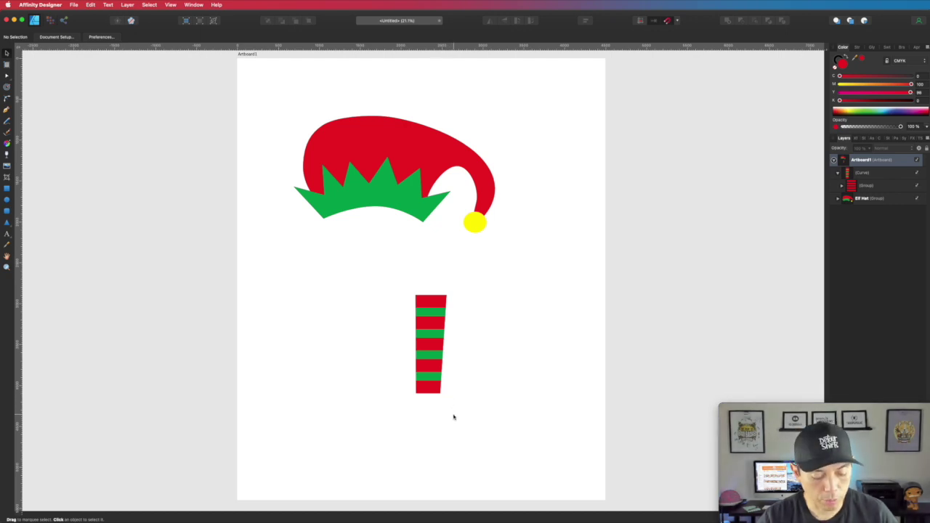
Draw the collar's upper edge across the bottom of the striped leg with the Pen tool, curving downward in the middle
{"action": "scroll", "coordinate": [437, 413], "scroll_direction": "up", "scroll_amount": 5}
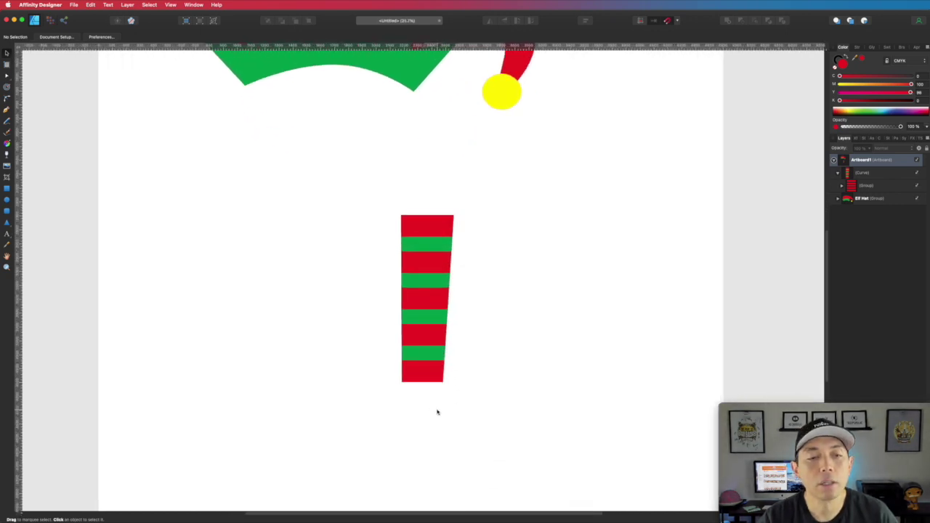
{"action": "left_click", "coordinate": [6, 110]}
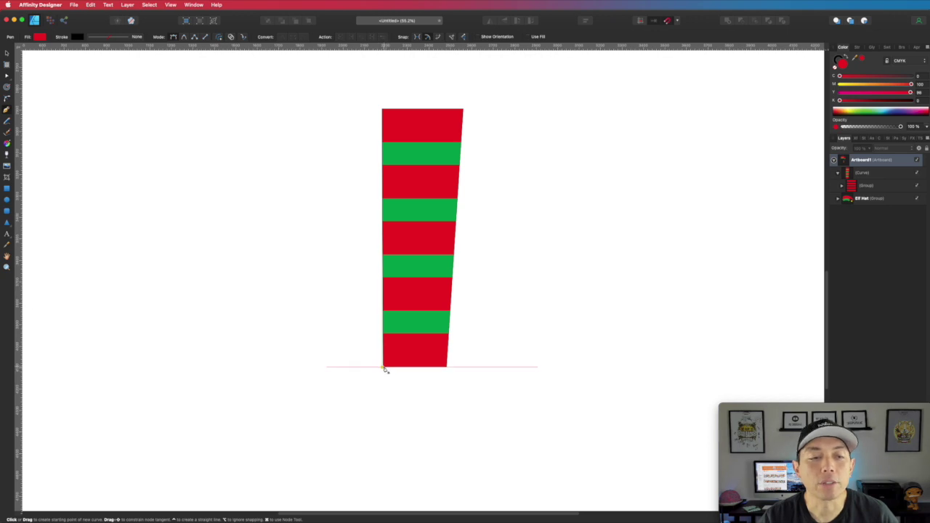
{"action": "left_click", "coordinate": [383, 357]}
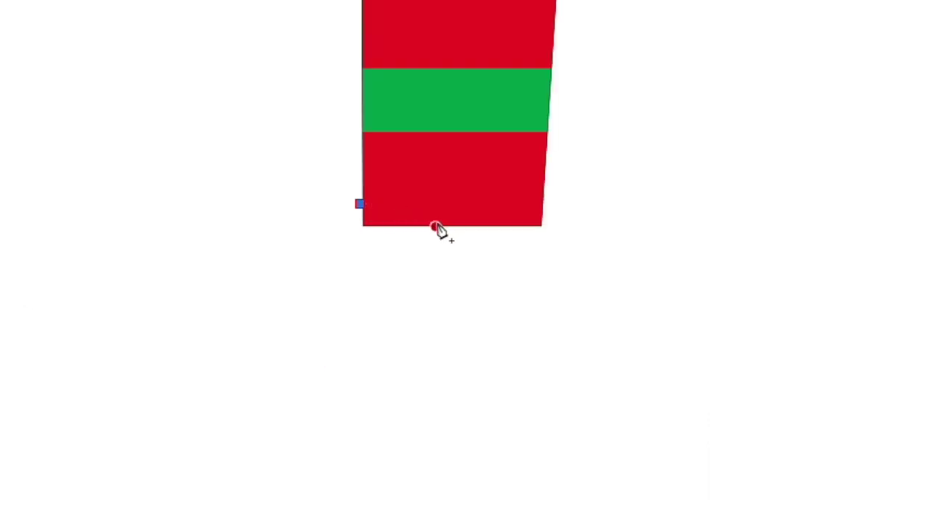
{"action": "left_click", "coordinate": [417, 365]}
{"action": "left_click_drag", "start_coordinate": [461, 227], "coordinate": [505, 227]}
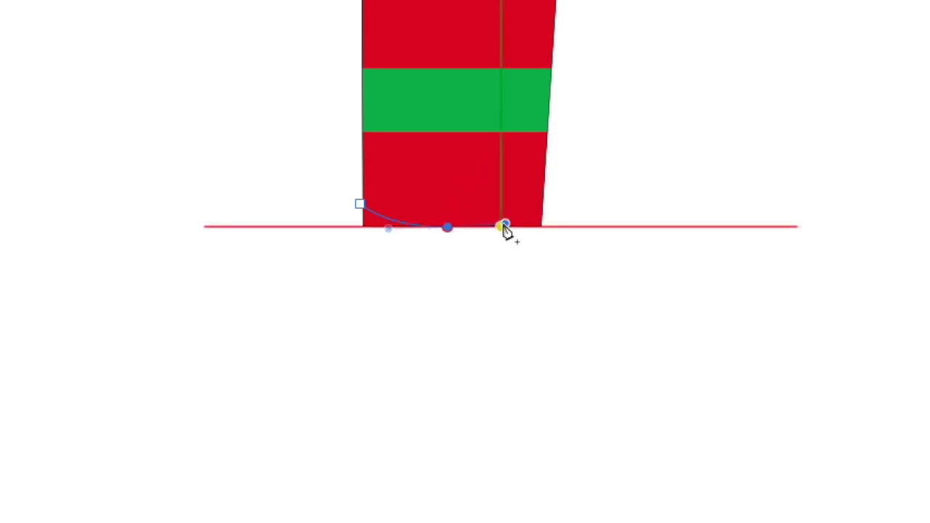
{"action": "left_click", "coordinate": [545, 202]}
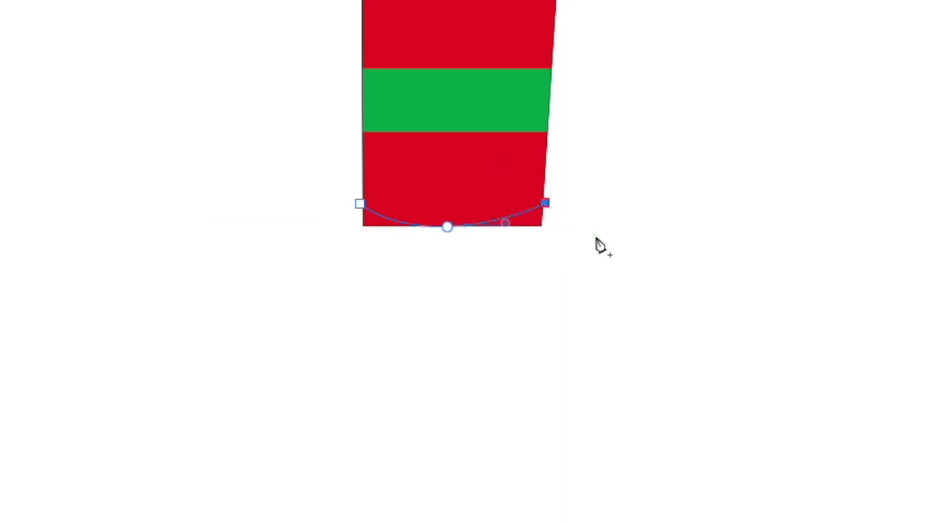
Continue the collar outline as a zigzag with four downward points and close it at the starting node
{"action": "left_click", "coordinate": [625, 303]}
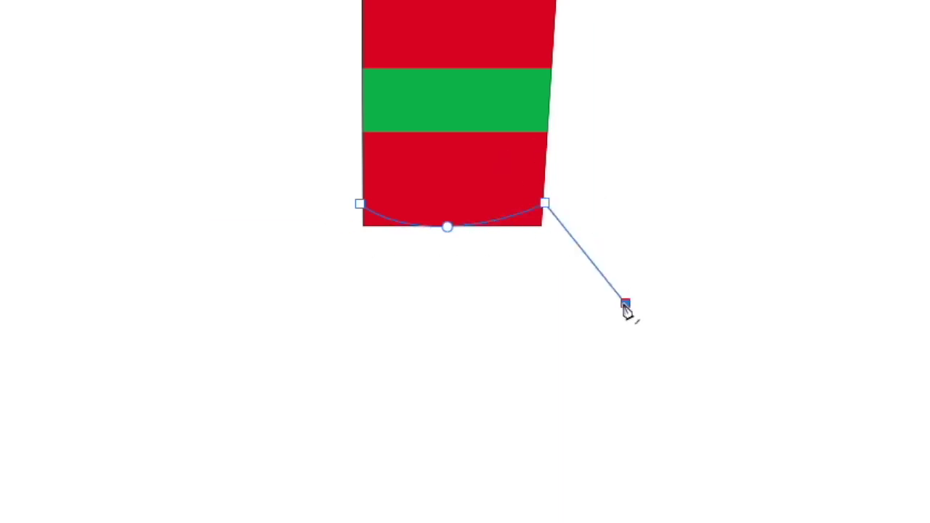
{"action": "left_click", "coordinate": [525, 277]}
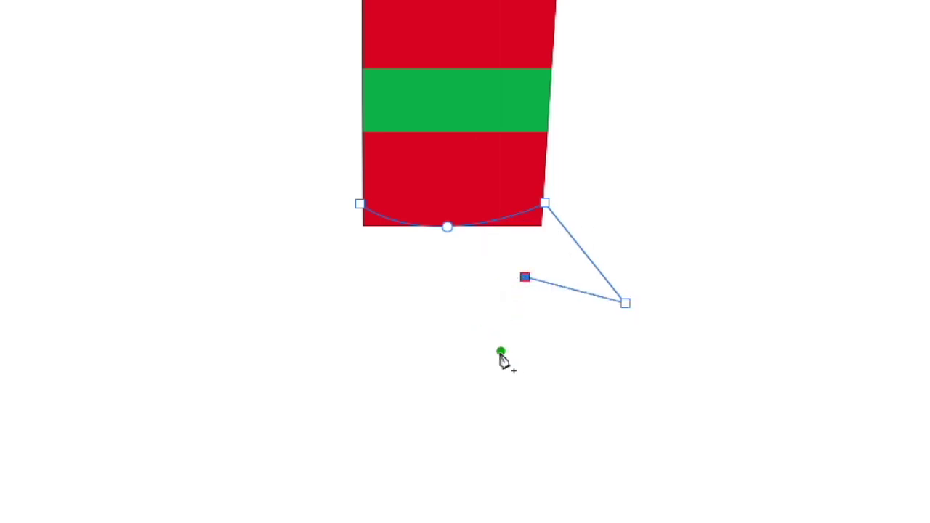
{"action": "left_click", "coordinate": [520, 366]}
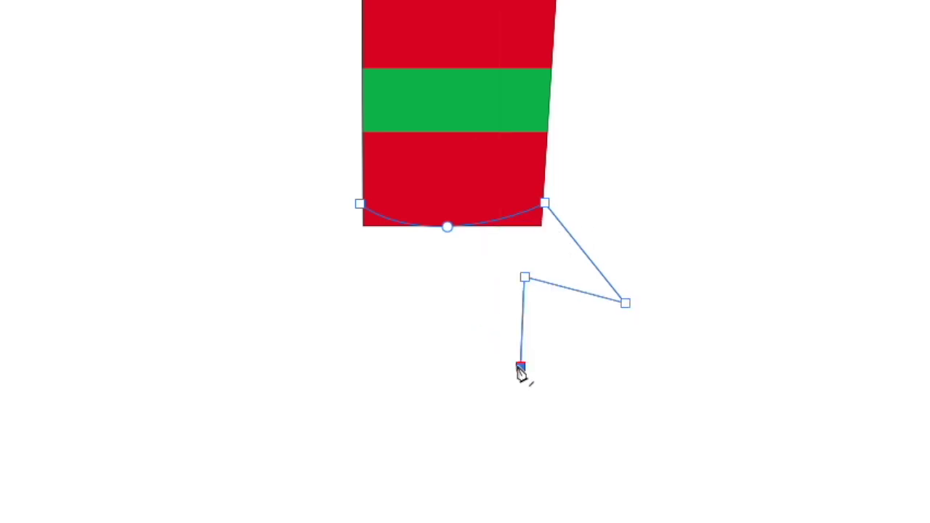
{"action": "left_click", "coordinate": [449, 292]}
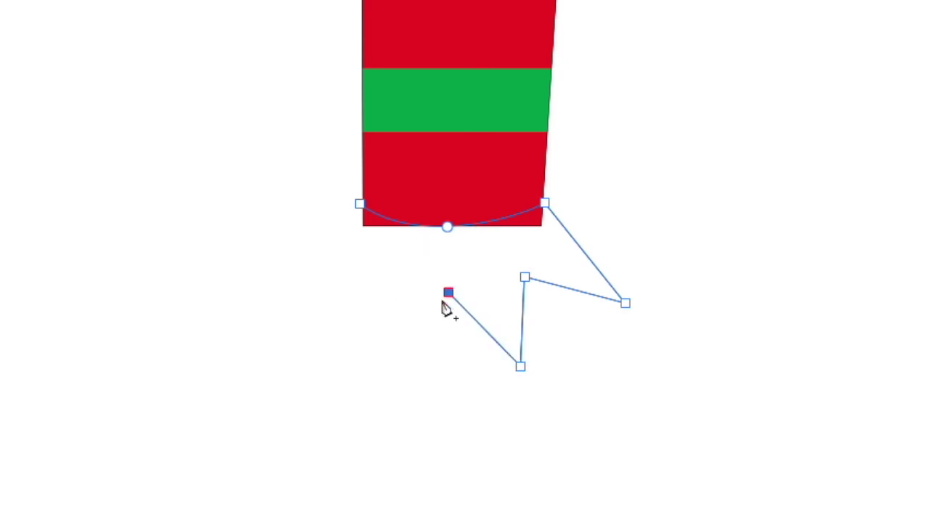
{"action": "left_click", "coordinate": [390, 358]}
{"action": "left_click", "coordinate": [391, 273]}
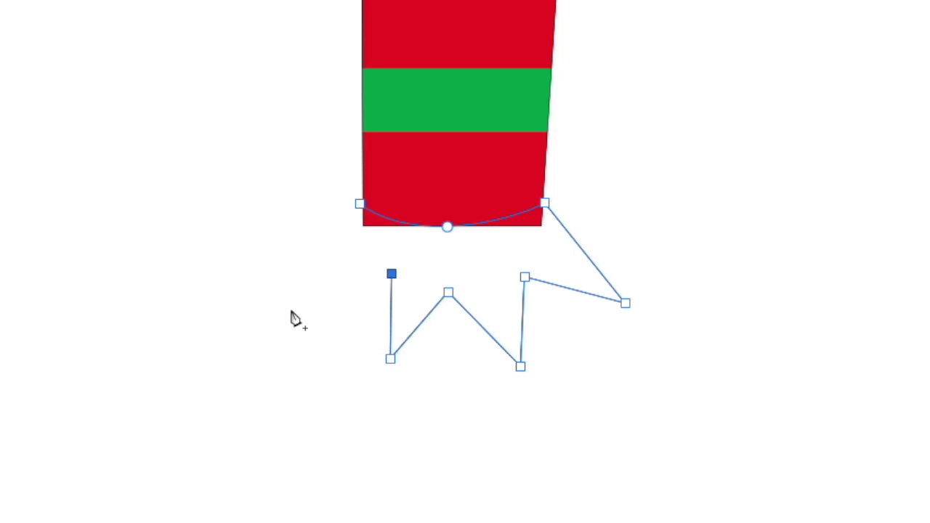
{"action": "left_click", "coordinate": [293, 309]}
{"action": "left_click", "coordinate": [360, 204]}
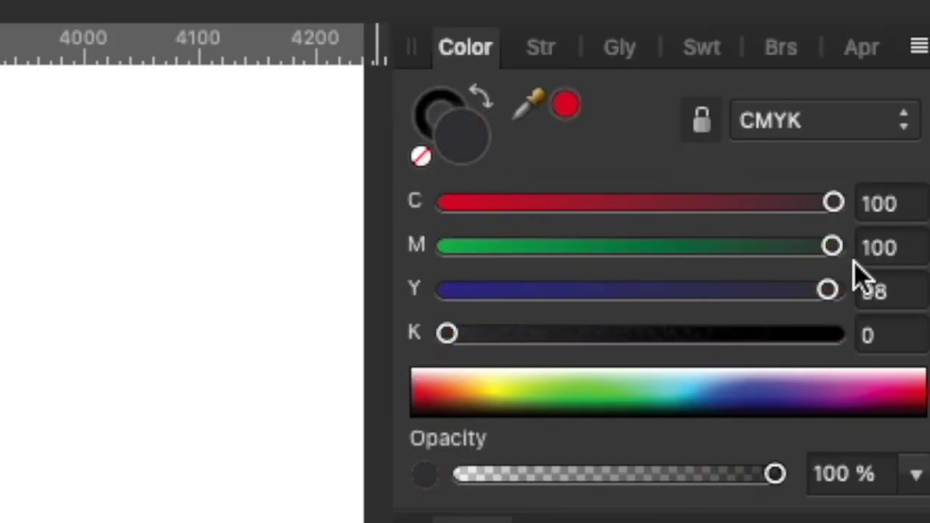
Fill the zigzag collar with green at CMYK 100, 0, 100, 0 and deselect it
{"action": "left_click_drag", "start_coordinate": [912, 84], "coordinate": [795, 80]}
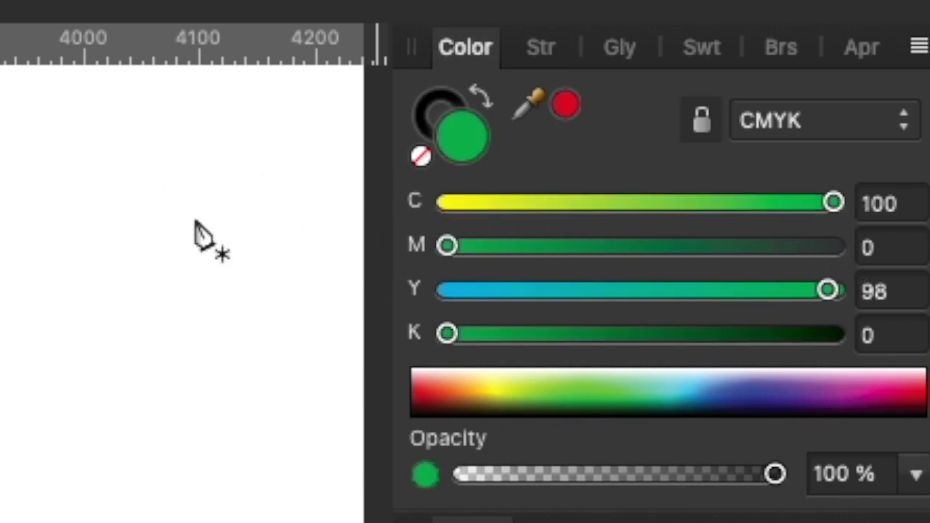
{"action": "left_click", "coordinate": [835, 292]}
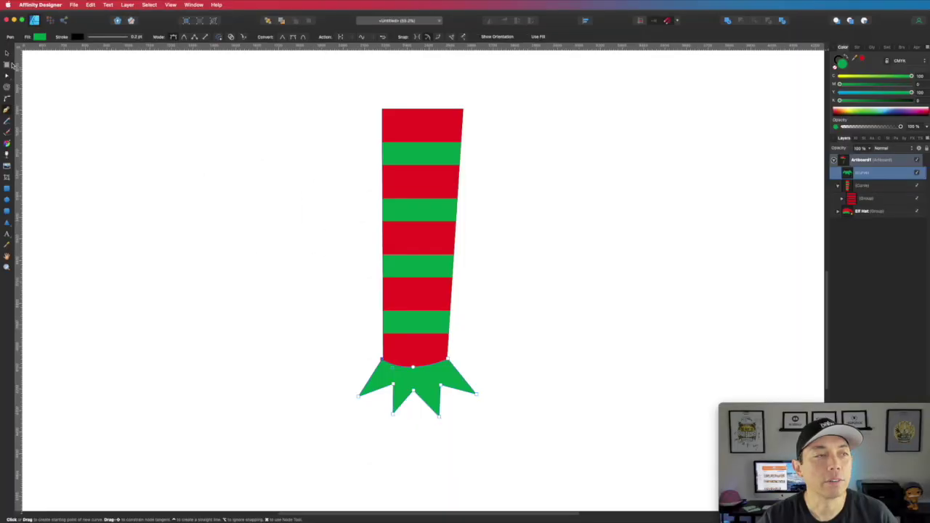
{"action": "left_click", "coordinate": [6, 55]}
{"action": "left_click", "coordinate": [516, 182]}
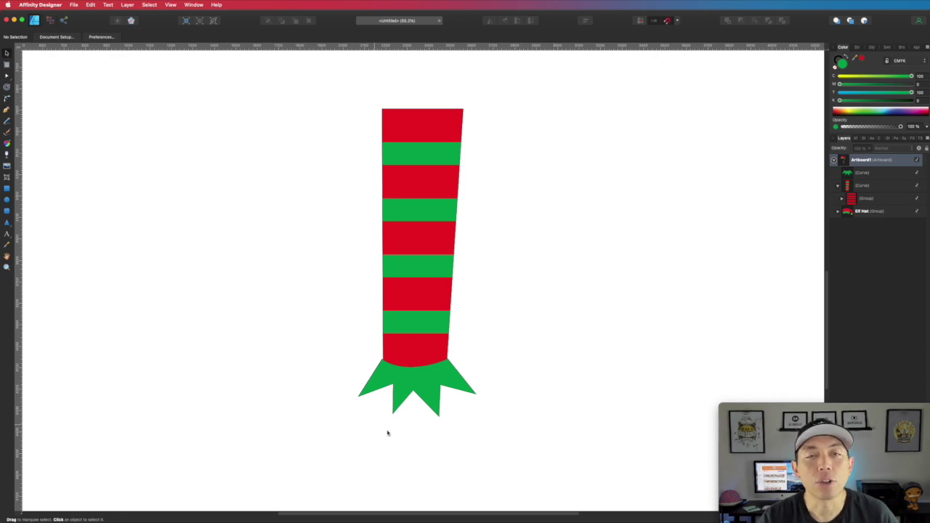
Draw the elf shoe's heel, wavy sole and rounded toe front with the Pen tool, starting inside the green collar
{"action": "scroll", "coordinate": [492, 332], "scroll_direction": "down", "scroll_amount": 5}
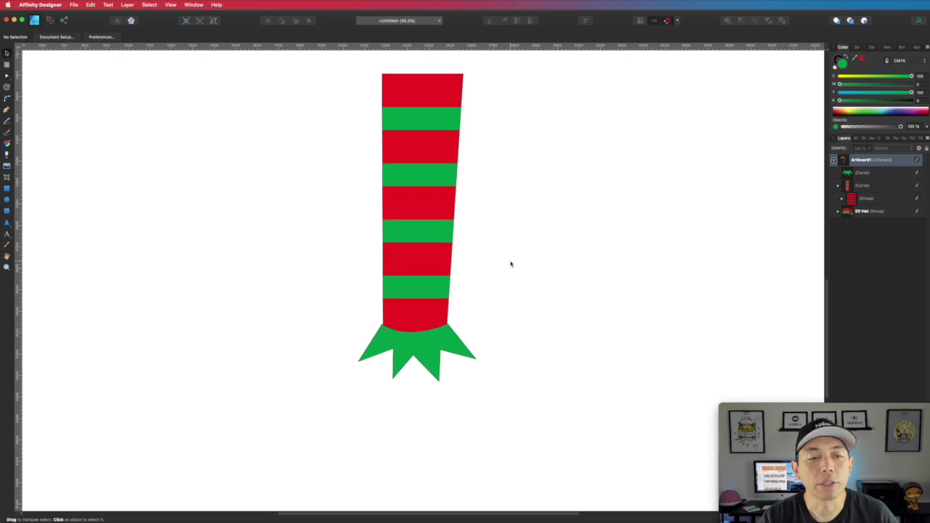
{"action": "left_click", "coordinate": [7, 111]}
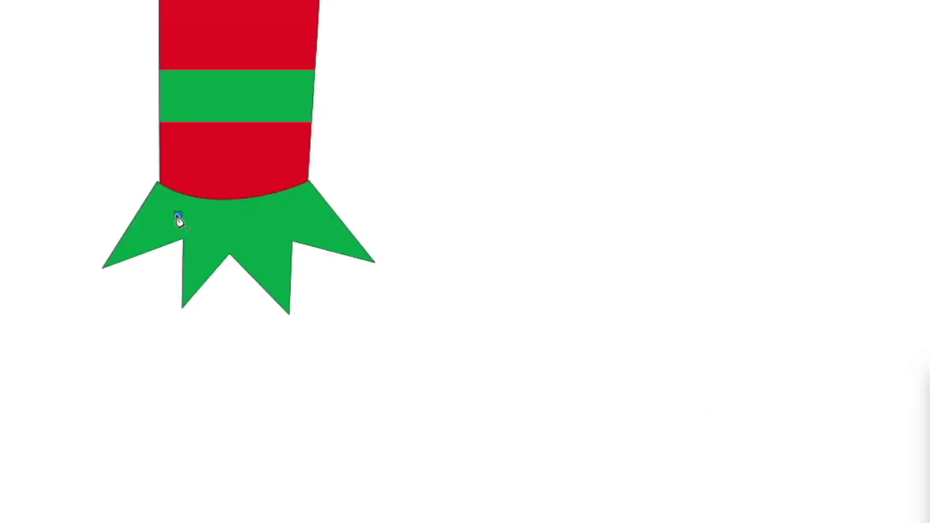
{"action": "left_click", "coordinate": [391, 340]}
{"action": "left_click", "coordinate": [373, 382]}
{"action": "left_click_drag", "start_coordinate": [133, 321], "coordinate": [128, 336]}
{"action": "left_click_drag", "start_coordinate": [214, 394], "coordinate": [284, 391]}
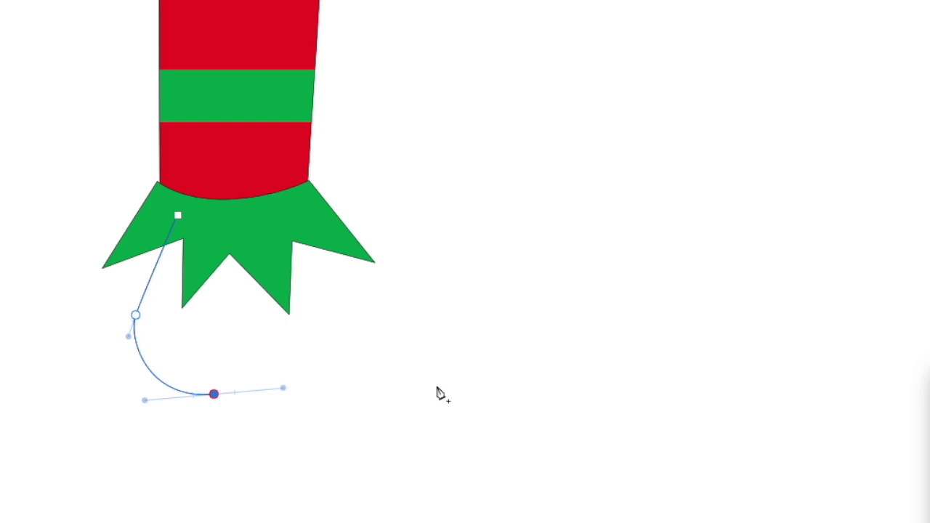
{"action": "left_click_drag", "start_coordinate": [408, 358], "coordinate": [446, 361]}
{"action": "left_click_drag", "start_coordinate": [569, 395], "coordinate": [619, 396]}
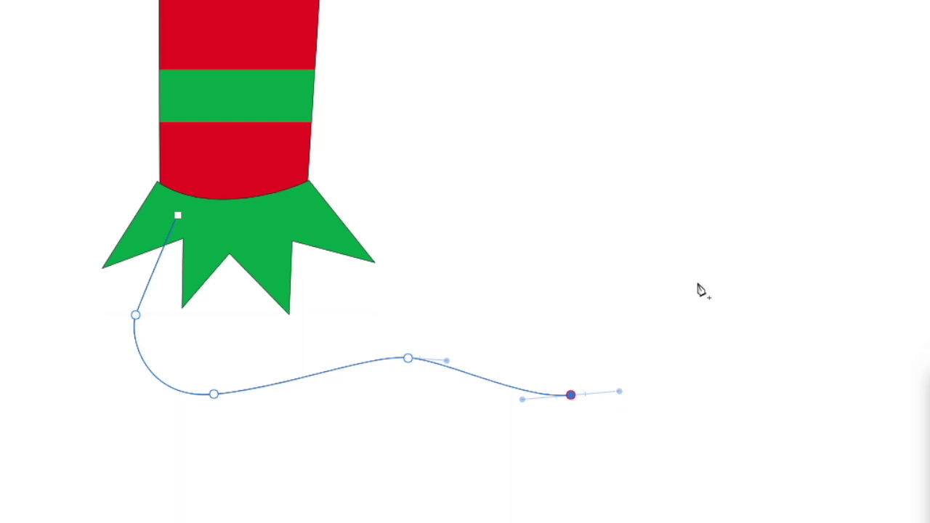
{"action": "left_click_drag", "start_coordinate": [700, 280], "coordinate": [699, 218]}
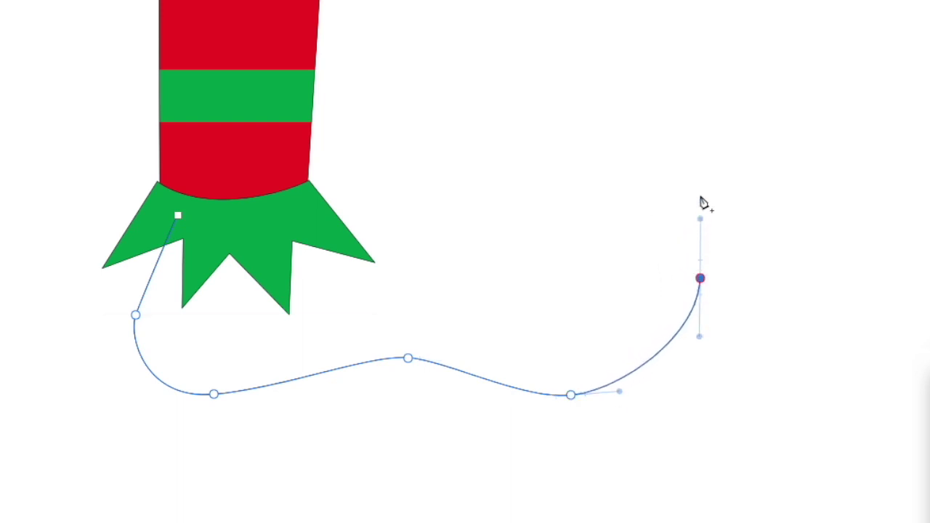
Continue the shoe outline through a curled-back toe tip and along the instep, and close it inside the collar
{"action": "left_click_drag", "start_coordinate": [634, 123], "coordinate": [550, 155]}
{"action": "left_click_drag", "start_coordinate": [627, 210], "coordinate": [620, 257]}
{"action": "left_click_drag", "start_coordinate": [558, 278], "coordinate": [540, 266]}
{"action": "left_click_drag", "start_coordinate": [473, 225], "coordinate": [426, 209]}
{"action": "left_click_drag", "start_coordinate": [367, 208], "coordinate": [339, 209]}
{"action": "left_click", "coordinate": [290, 215]}
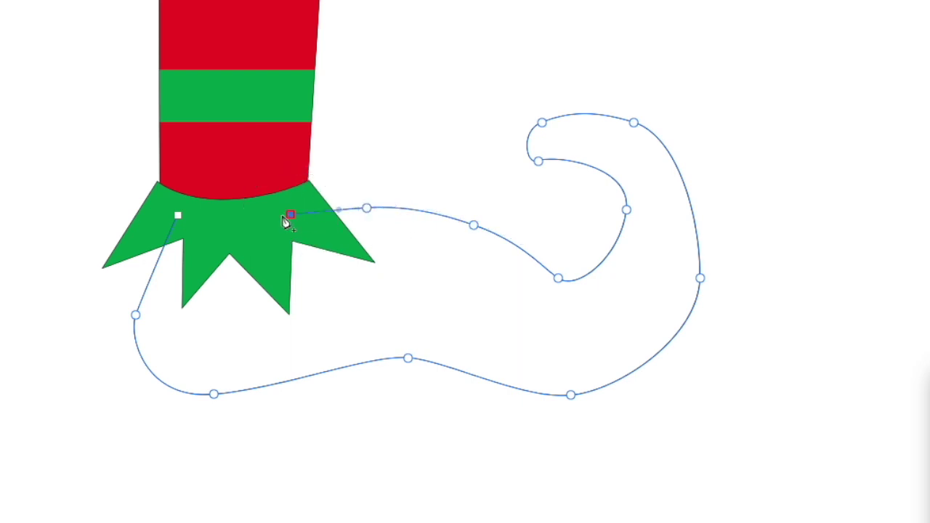
{"action": "left_click", "coordinate": [179, 216]}
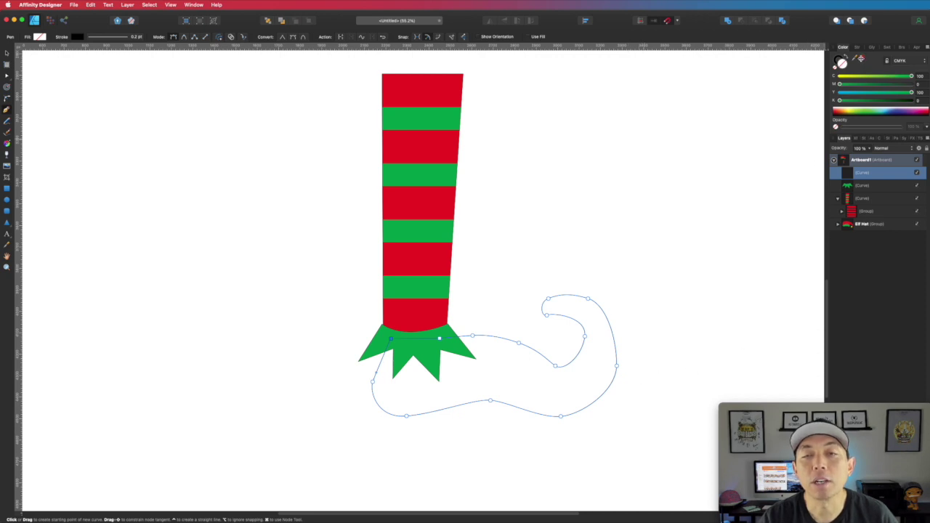
Fill the shoe with red at CMYK 0, 100, 100, 0 and send it behind all other objects
{"action": "left_click", "coordinate": [898, 90]}
{"action": "left_click_drag", "start_coordinate": [910, 92], "coordinate": [917, 92]}
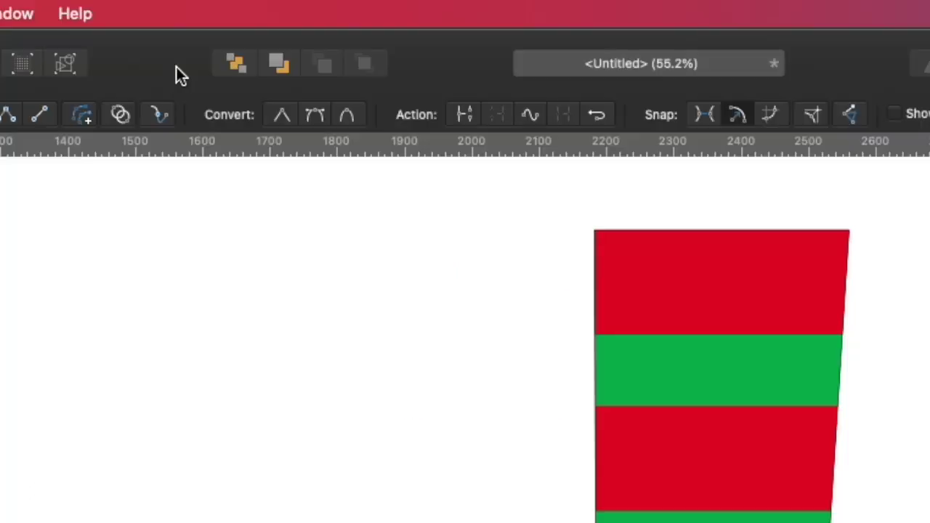
{"action": "left_click", "coordinate": [238, 66]}
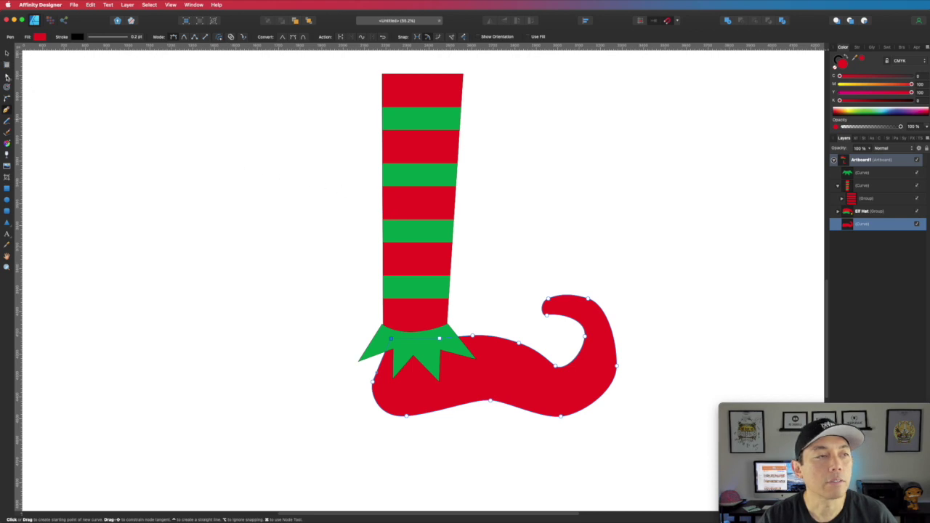
{"action": "left_click", "coordinate": [7, 75]}
{"action": "left_click", "coordinate": [589, 213]}
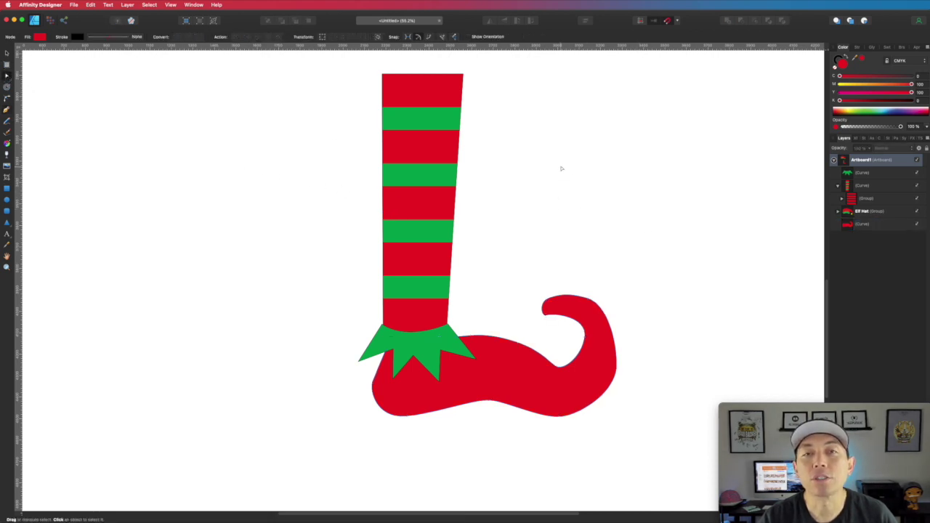
Draw a circle over the curled toe tip and fill it with yellow at CMYK 0, 0, 100, 0
{"action": "left_click", "coordinate": [7, 203]}
{"action": "left_click_drag", "start_coordinate": [531, 299], "coordinate": [560, 332]}
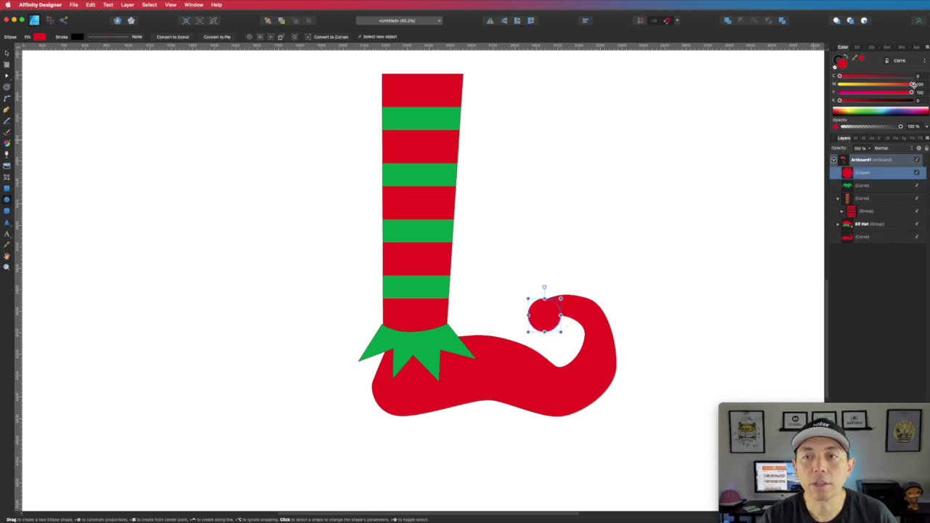
{"action": "left_click_drag", "start_coordinate": [911, 85], "coordinate": [754, 88]}
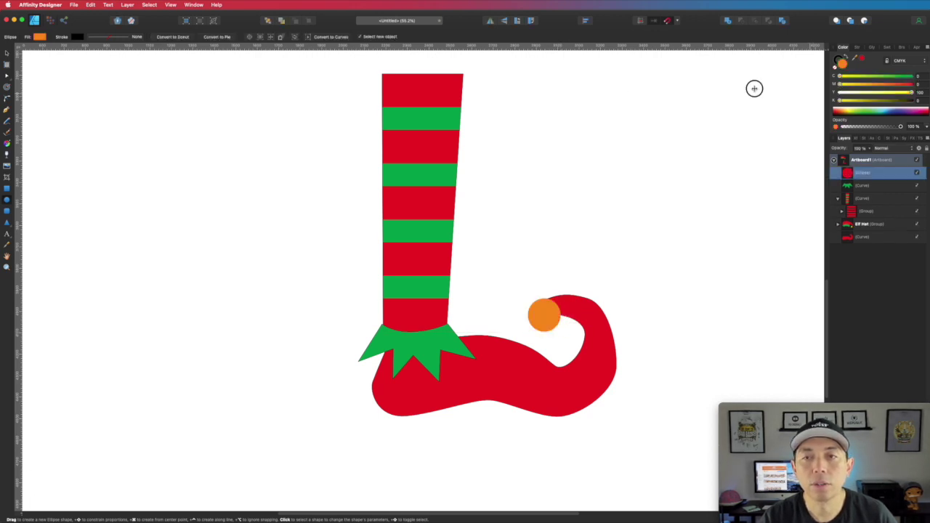
Adjust the shoe's toe-tip node and extend the inner curl node's upper handle to round the curl
{"action": "left_click", "coordinate": [10, 77]}
{"action": "left_click", "coordinate": [586, 306]}
{"action": "left_click_drag", "start_coordinate": [626, 105], "coordinate": [629, 115]}
{"action": "left_click", "coordinate": [729, 209]}
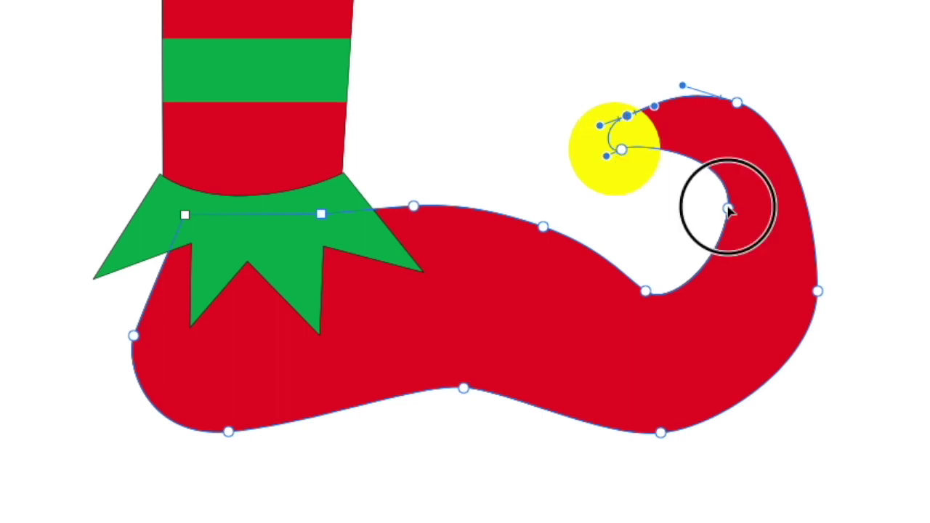
{"action": "left_click_drag", "start_coordinate": [733, 149], "coordinate": [732, 119]}
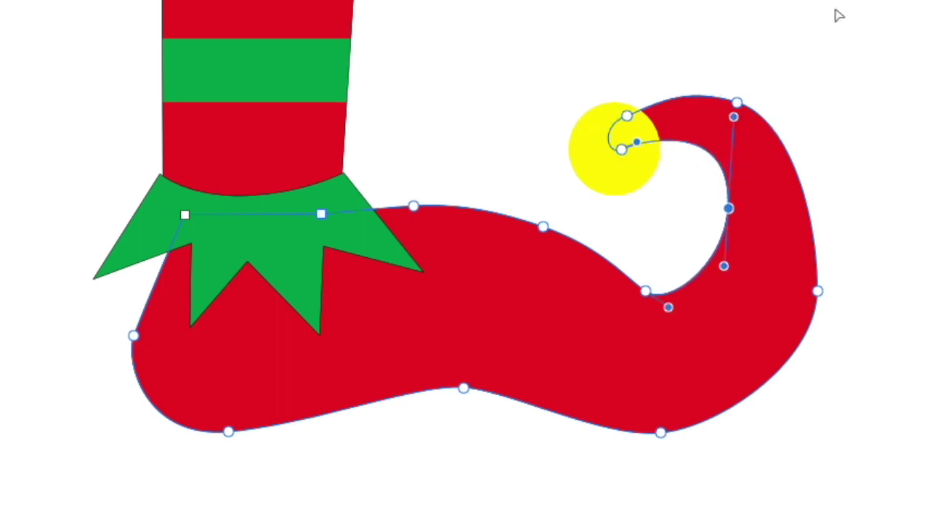
{"action": "key", "text": "Escape"}
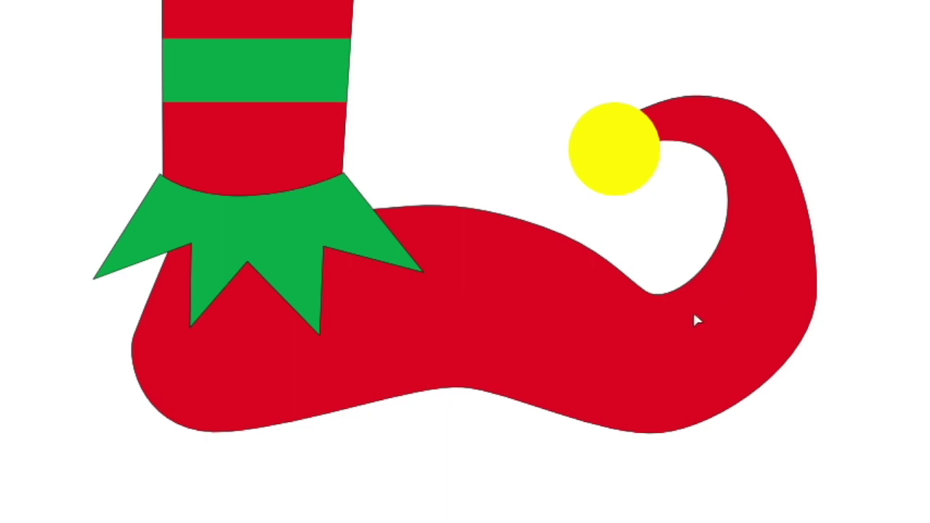
Raise the shoe's node at the base of the toe curl and lower the node at the sole's arch
{"action": "left_click", "coordinate": [646, 295]}
{"action": "left_click_drag", "start_coordinate": [646, 295], "coordinate": [656, 268]}
{"action": "left_click_drag", "start_coordinate": [465, 388], "coordinate": [448, 400]}
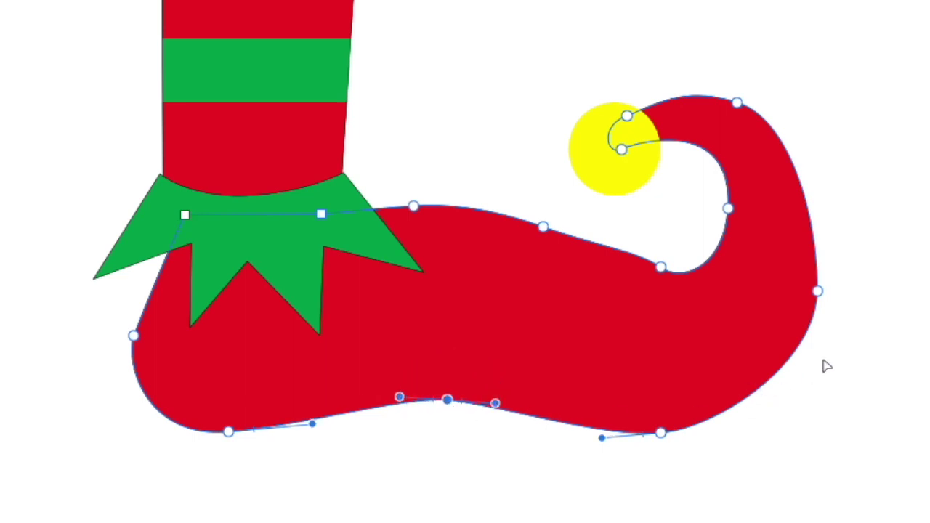
{"action": "key", "text": "Escape"}
Smooth the curve at the base of the toe curl by realigning that node's handle with the instep
{"action": "left_click", "coordinate": [654, 269]}
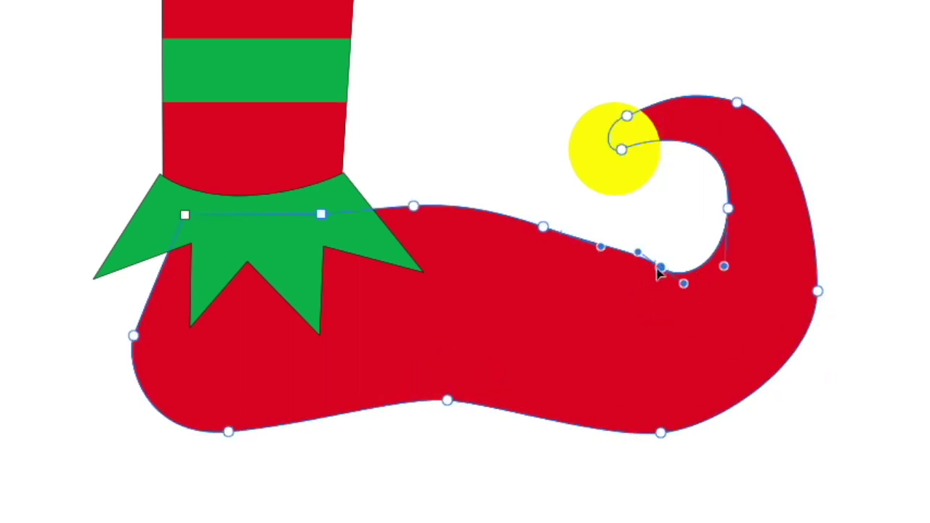
{"action": "left_click_drag", "start_coordinate": [684, 287], "coordinate": [693, 276]}
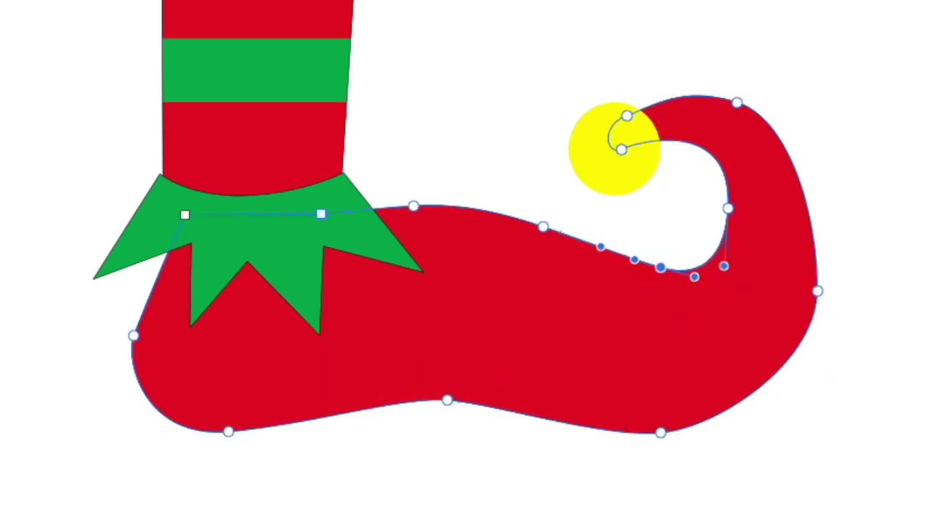
{"action": "left_click", "coordinate": [710, 172]}
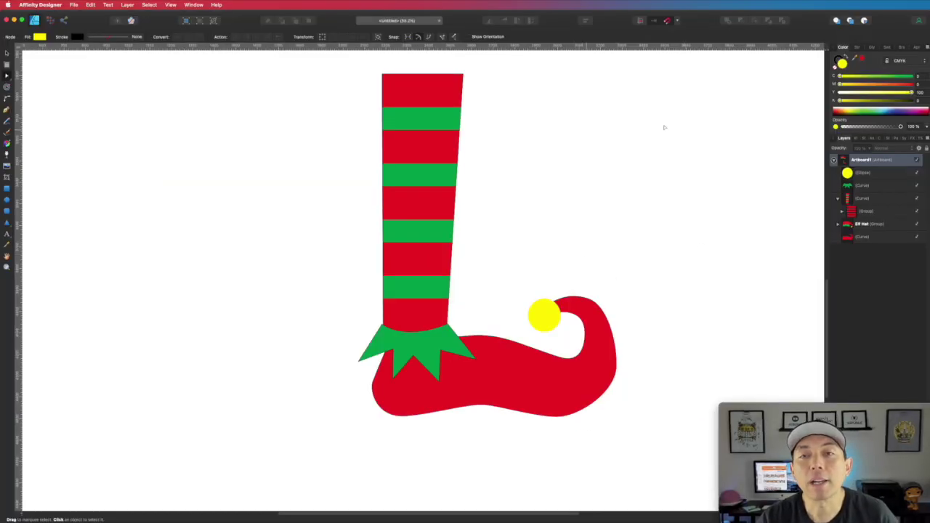
Remove the stroke from the yellow ball, the green collar and the red shoe together
{"action": "left_click", "coordinate": [840, 61]}
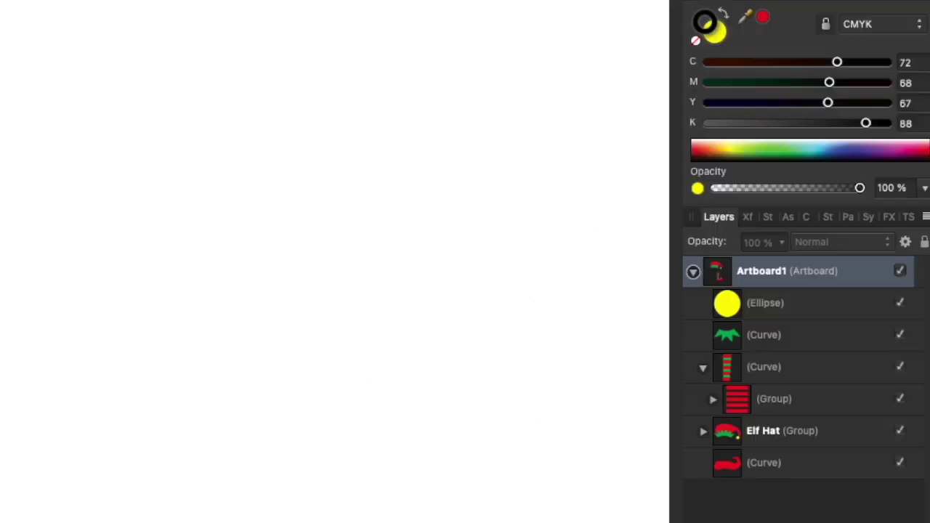
{"action": "left_click", "coordinate": [862, 173]}
{"action": "left_click", "coordinate": [764, 462], "text": "super"}
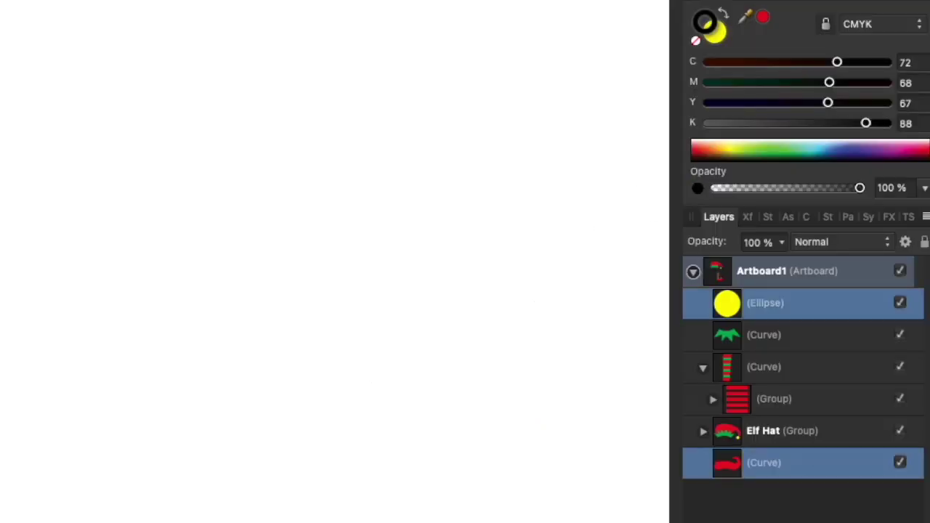
{"action": "left_click", "coordinate": [764, 335], "text": "super"}
{"action": "left_click", "coordinate": [695, 41]}
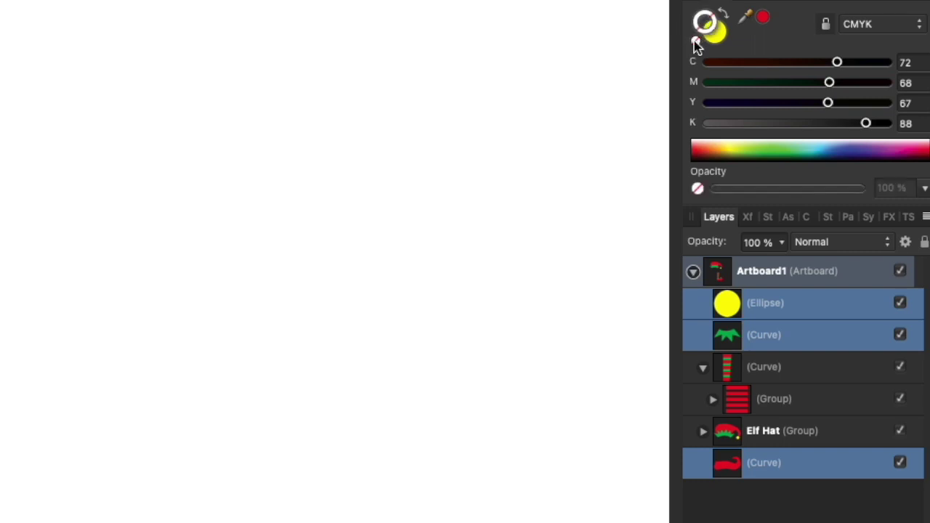
{"action": "left_click", "coordinate": [122, 196]}
Remove the stroke from the leg shape and from all five red stripe rectangles inside it
{"action": "left_click", "coordinate": [447, 93]}
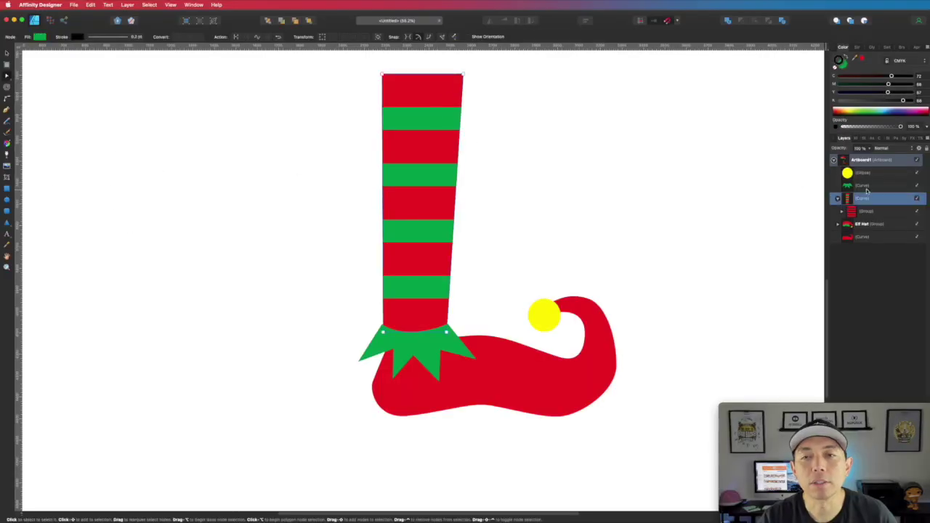
{"action": "left_click", "coordinate": [835, 68]}
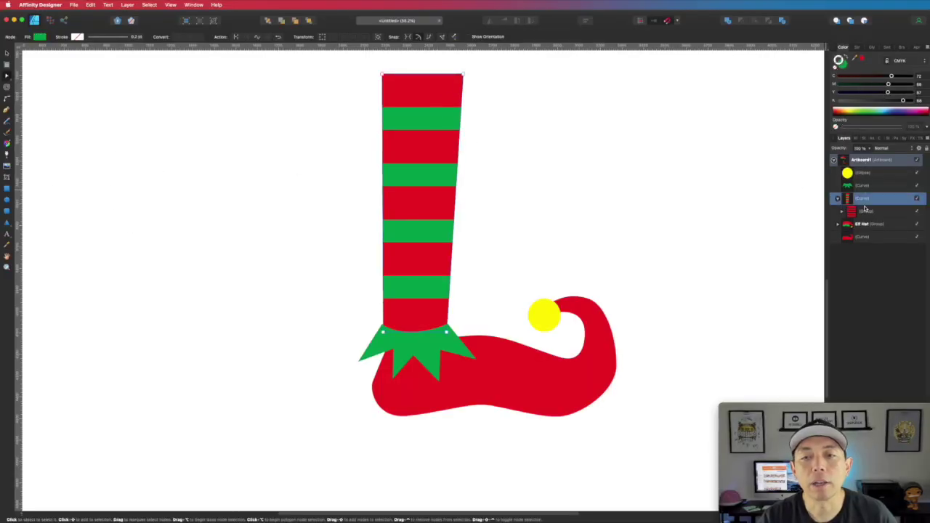
{"action": "left_click", "coordinate": [864, 212]}
{"action": "left_click", "coordinate": [841, 212]}
{"action": "left_click", "coordinate": [872, 223]}
{"action": "left_click", "coordinate": [873, 275], "text": "shift"}
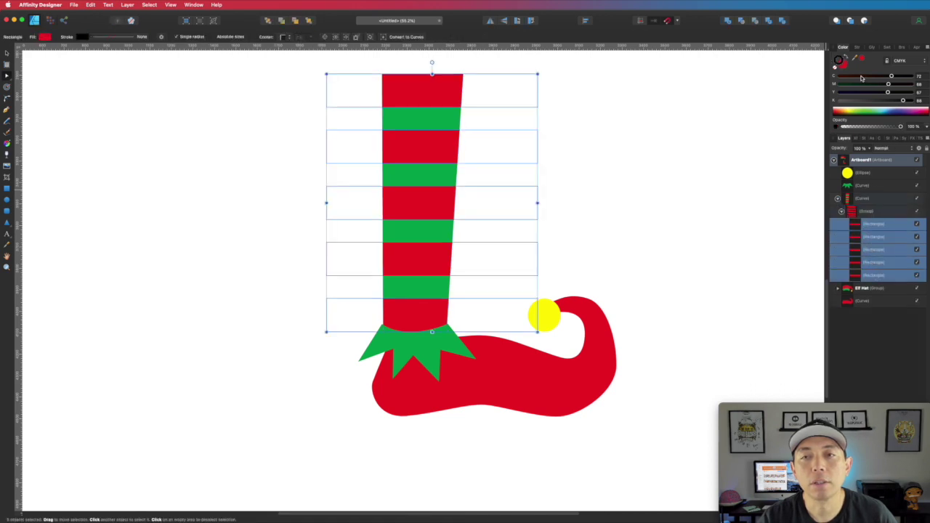
{"action": "left_click", "coordinate": [836, 68]}
{"action": "left_click", "coordinate": [766, 155]}
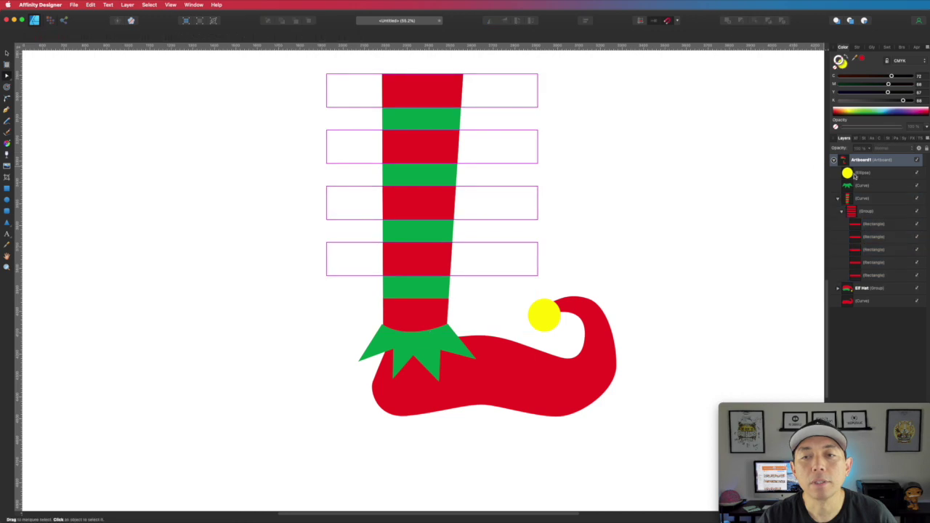
Remove the stroke from the green trim, the yellow ball and the red hat shape in the Elf Hat group
{"action": "left_click", "coordinate": [844, 288]}
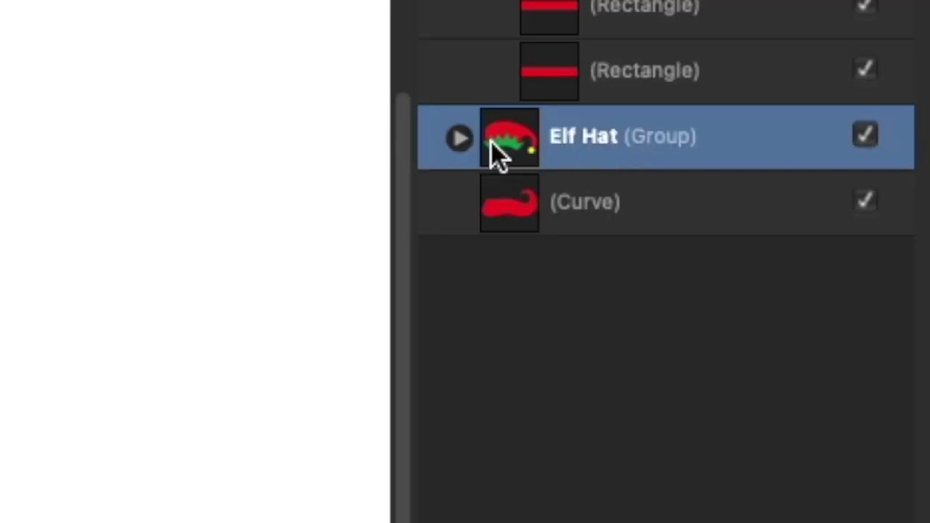
{"action": "left_click", "coordinate": [459, 138]}
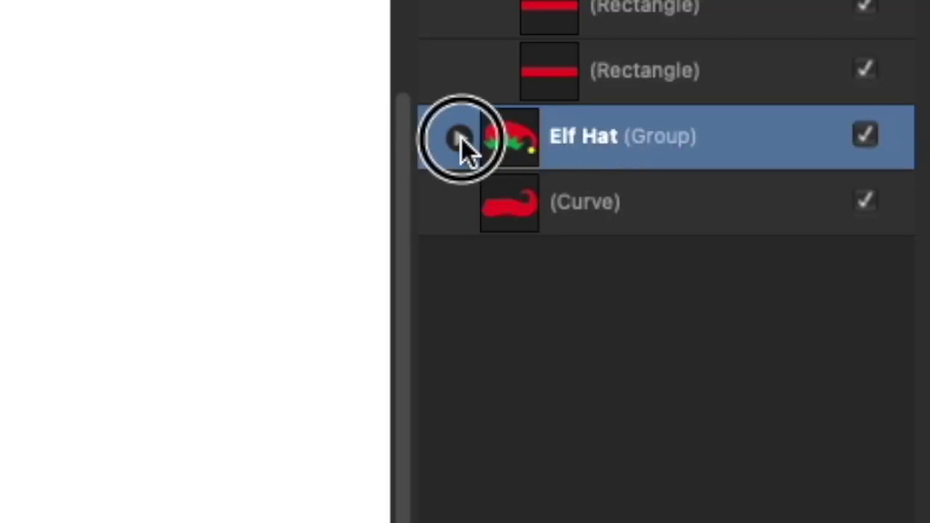
{"action": "left_click", "coordinate": [609, 278]}
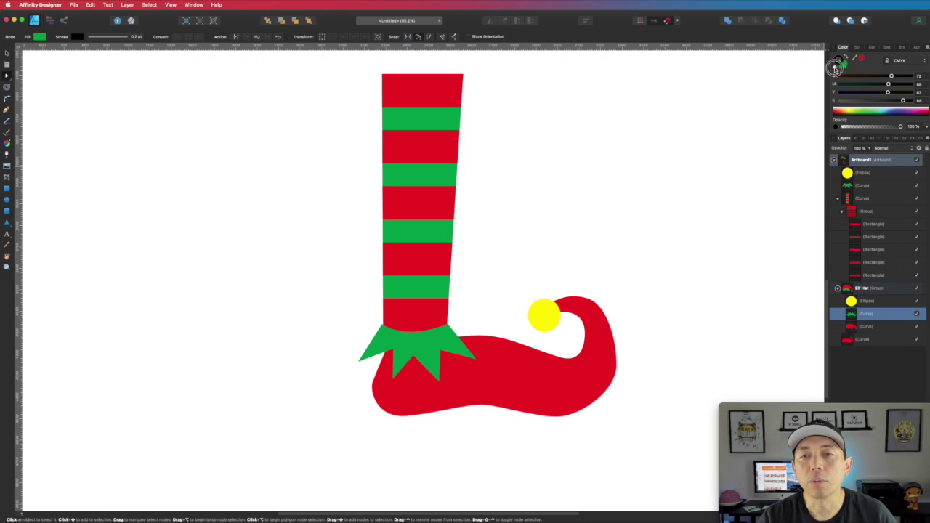
{"action": "left_click", "coordinate": [834, 68]}
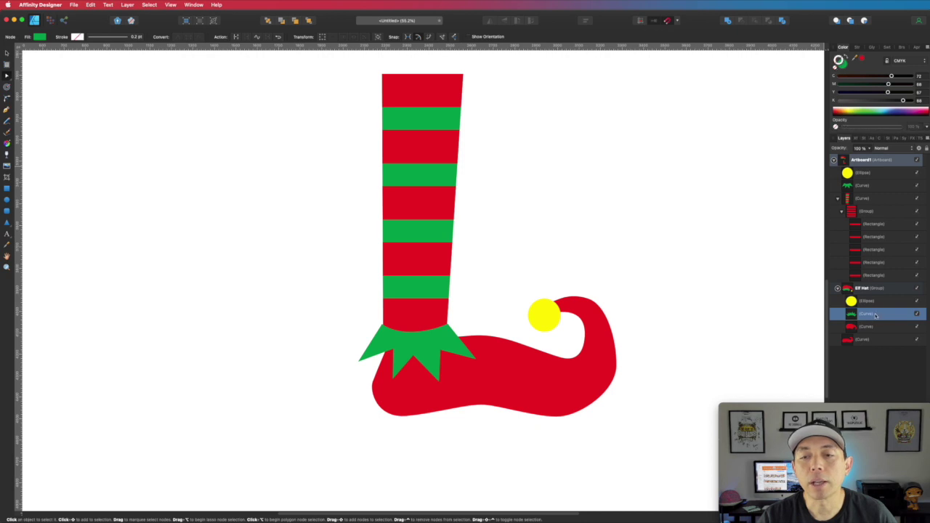
{"action": "left_click", "coordinate": [872, 301]}
{"action": "left_click", "coordinate": [835, 68]}
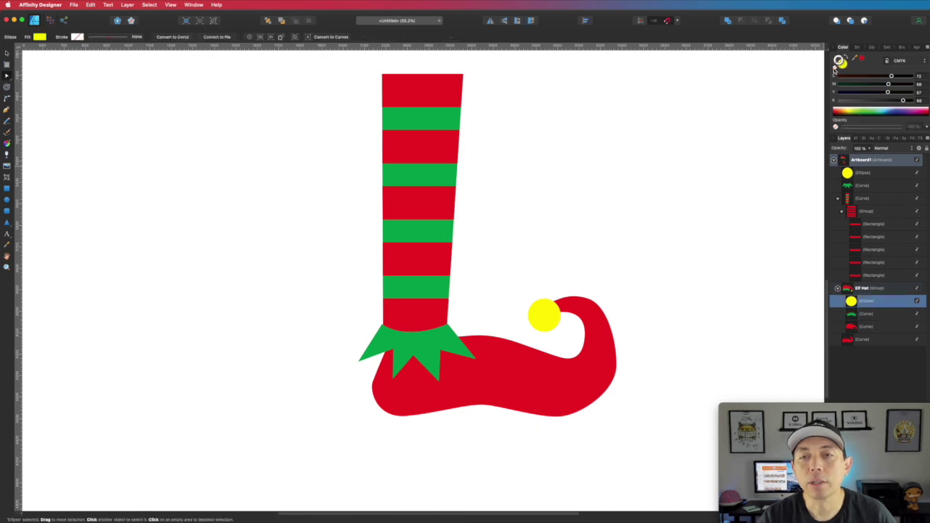
{"action": "left_click", "coordinate": [870, 326]}
{"action": "left_click", "coordinate": [835, 68]}
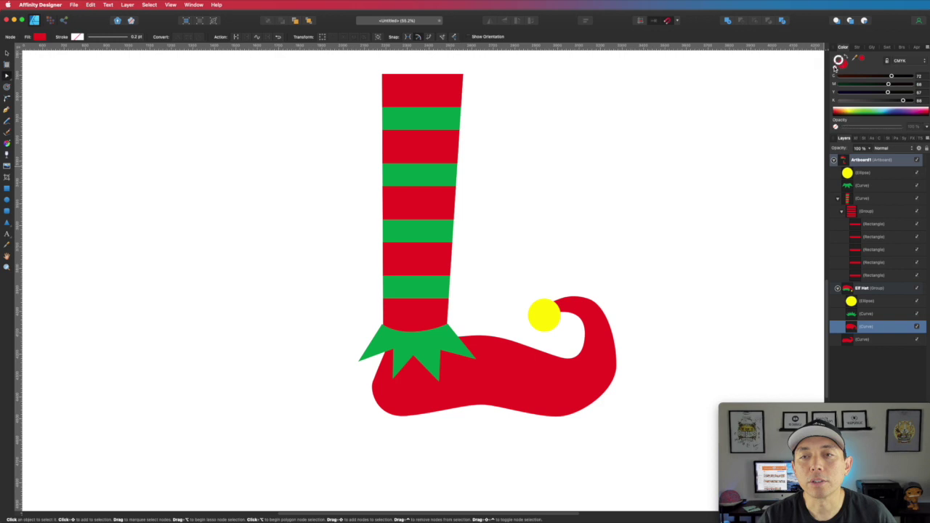
{"action": "left_click", "coordinate": [752, 279]}
Group all parts of the striped leg, collar, shoe and ball, name the group Right Leg, and collapse the Elf Hat group
{"action": "left_click_drag", "start_coordinate": [339, 63], "coordinate": [667, 468]}
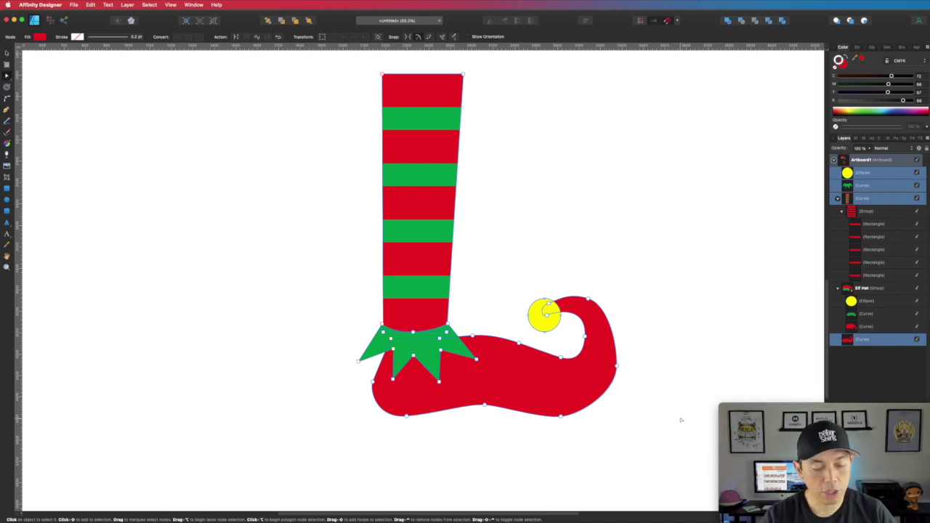
{"action": "key", "text": "super+g"}
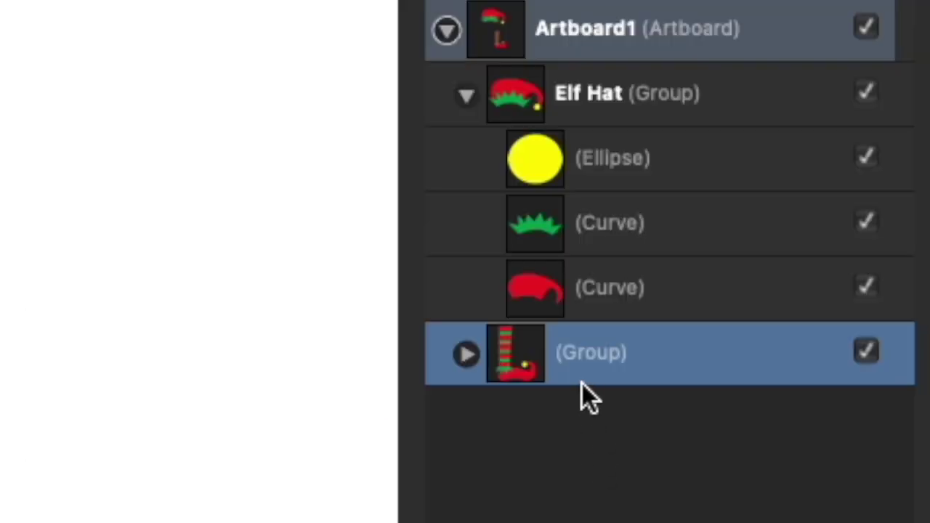
{"action": "double_click", "coordinate": [580, 354]}
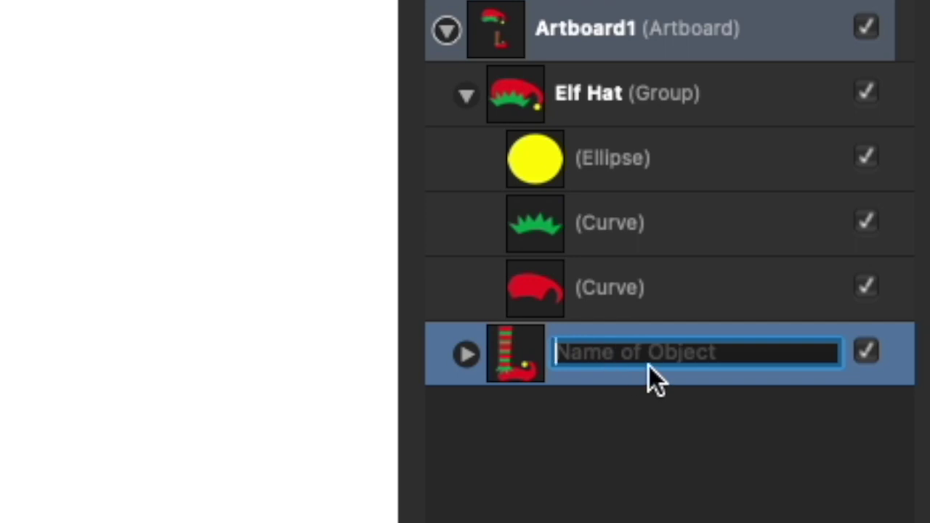
{"action": "type", "text": "Re"}
{"action": "type", "text": "ght Leg"}
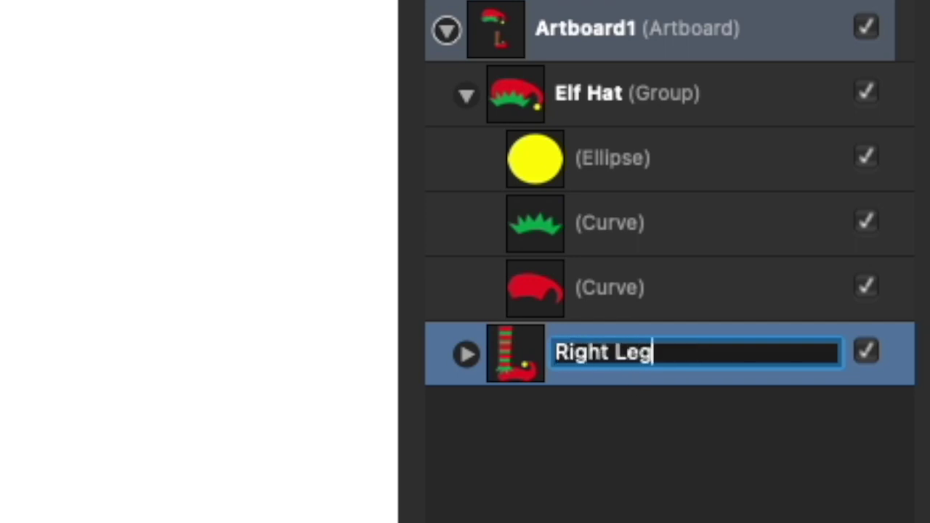
{"action": "key", "text": "Return"}
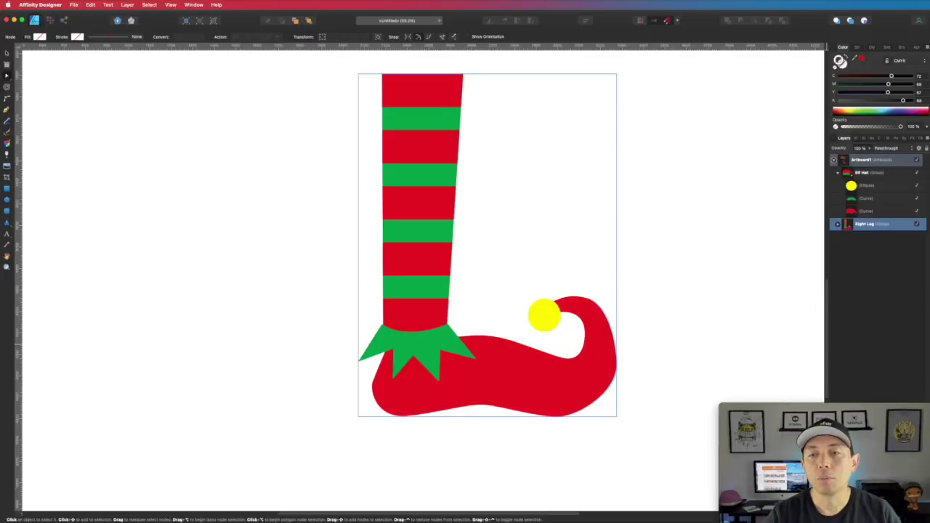
{"action": "left_click", "coordinate": [839, 173]}
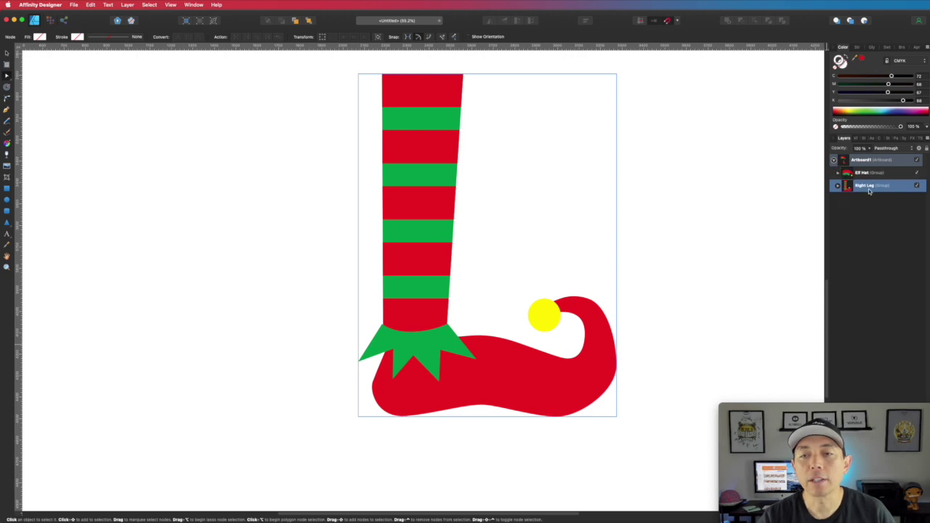
Duplicate the Right Leg group to the left of the original, keeping both legs at the same height
{"action": "left_click", "coordinate": [664, 211]}
{"action": "key", "text": "super+minus"}
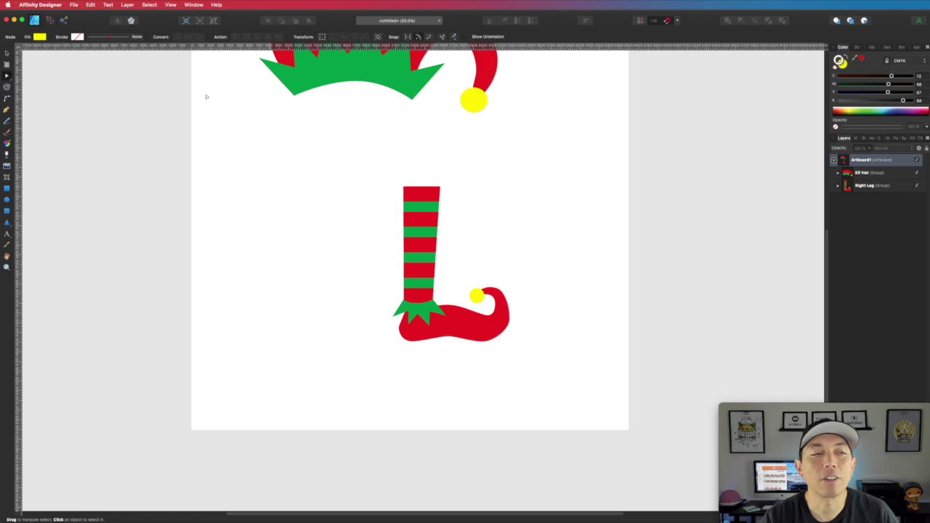
{"action": "left_click", "coordinate": [7, 54]}
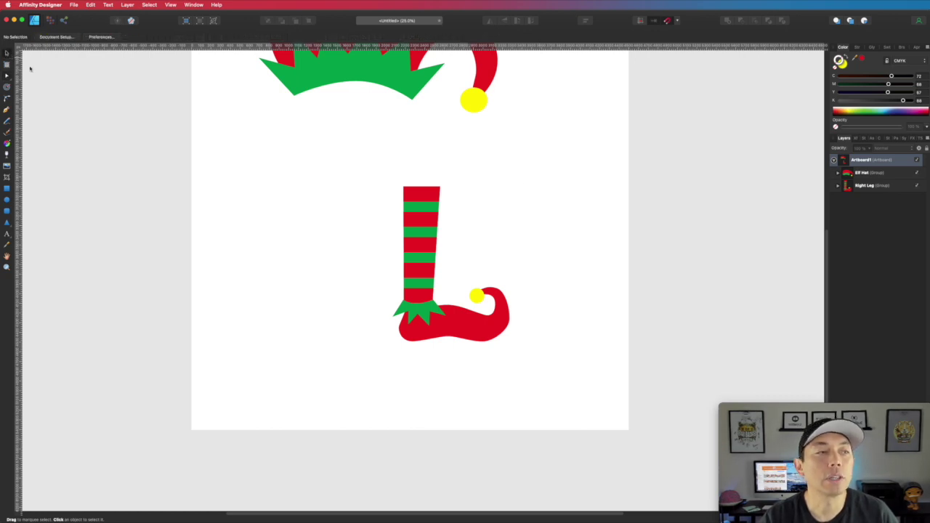
{"action": "left_click", "coordinate": [411, 217]}
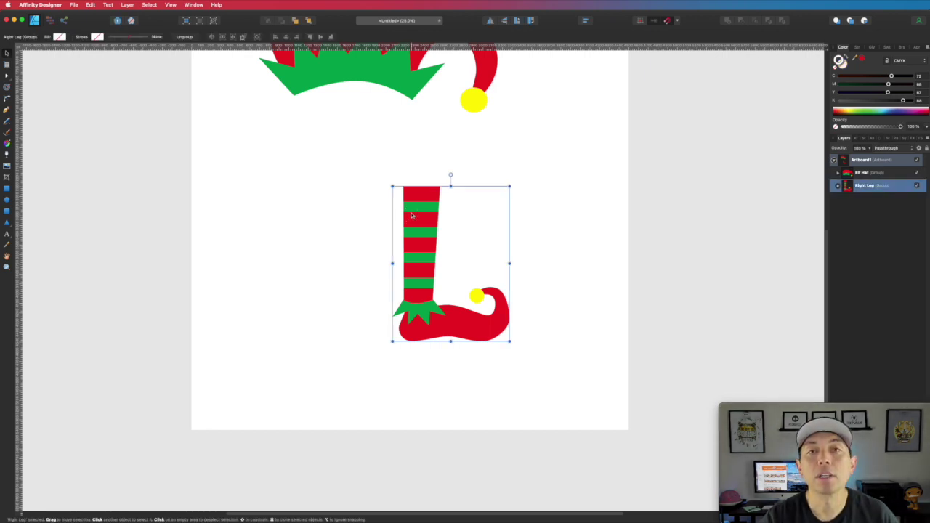
{"action": "left_click_drag", "start_coordinate": [410, 215], "coordinate": [244, 216]}
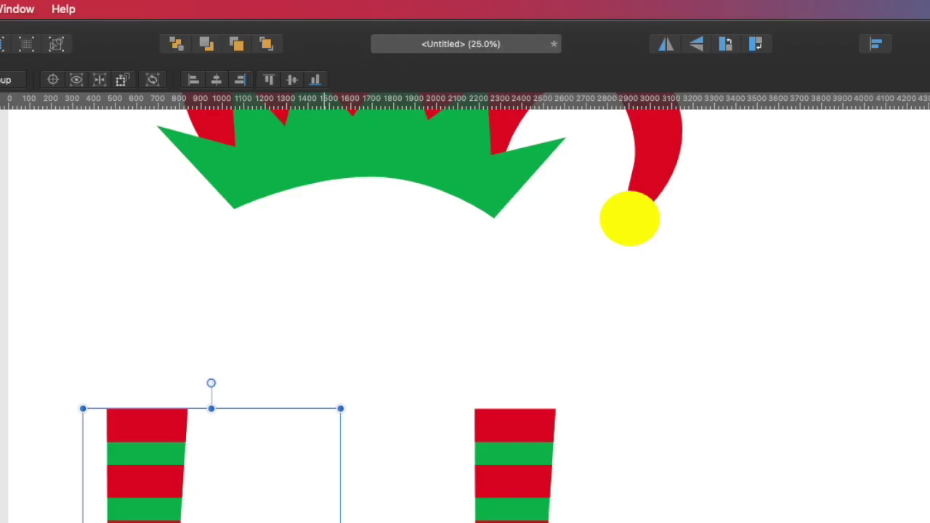
Flip the leg copy horizontally and move it closer to the original so the two heels face each other
{"action": "left_click", "coordinate": [667, 45]}
{"action": "left_click_drag", "start_coordinate": [283, 474], "coordinate": [363, 474]}
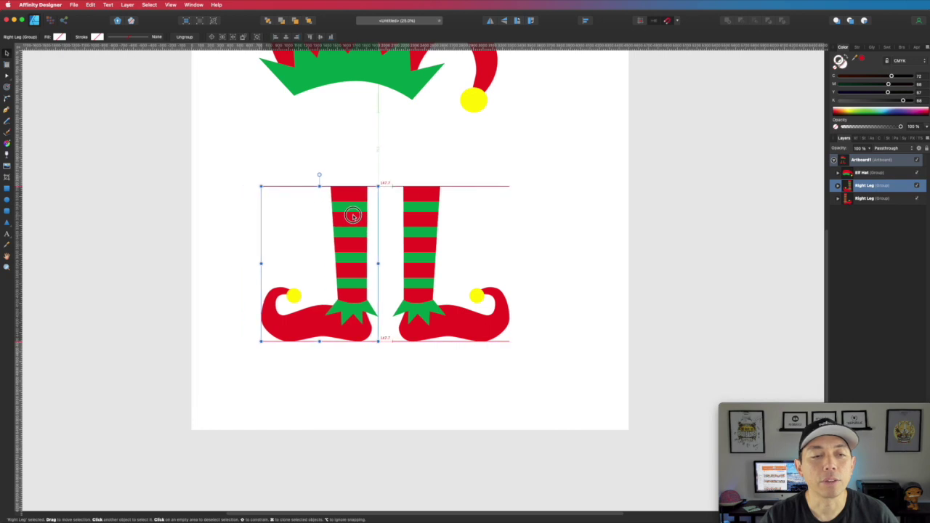
{"action": "left_click", "coordinate": [609, 193]}
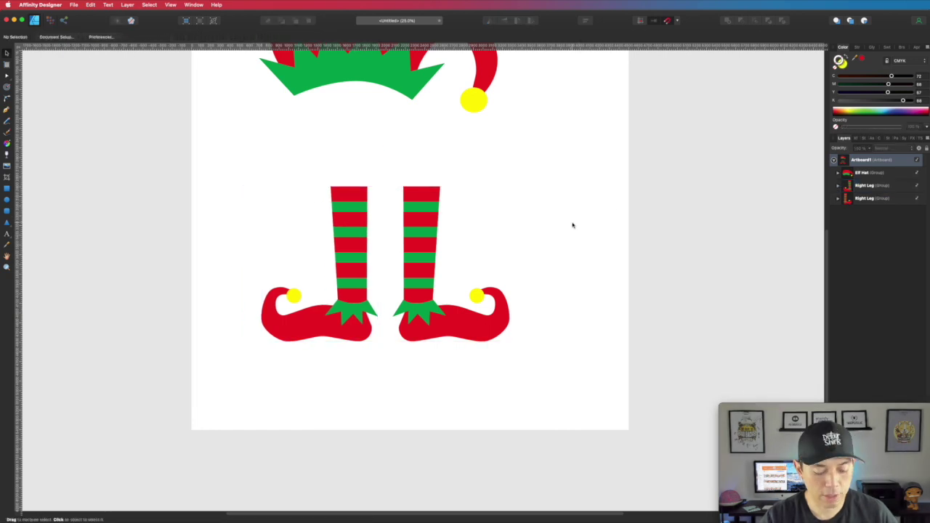
Fill the artboard background with black at CMYK 100, 100, 100, 100
{"action": "scroll", "coordinate": [564, 235], "scroll_direction": "up", "scroll_amount": 5}
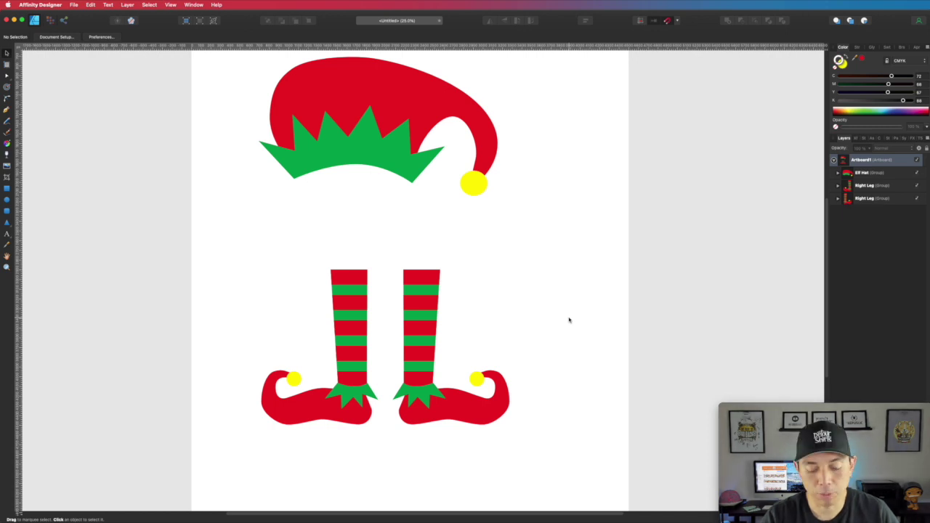
{"action": "key", "text": "super+minus"}
{"action": "key", "text": "super+minus"}
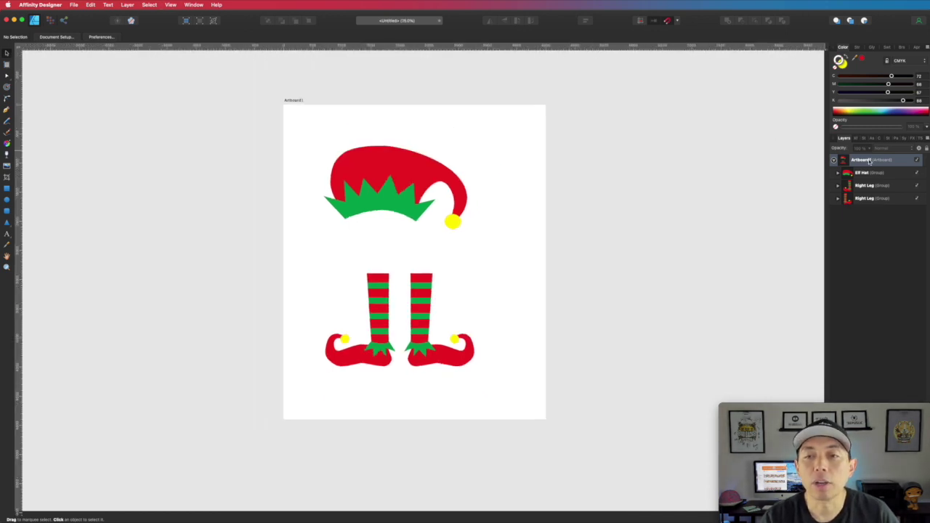
{"action": "left_click", "coordinate": [867, 161]}
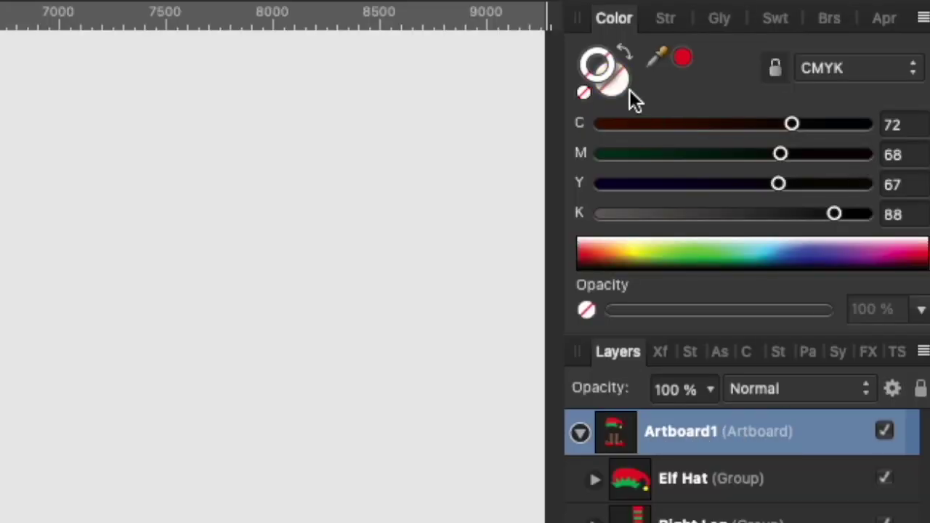
{"action": "left_click", "coordinate": [871, 123]}
{"action": "left_click", "coordinate": [864, 156]}
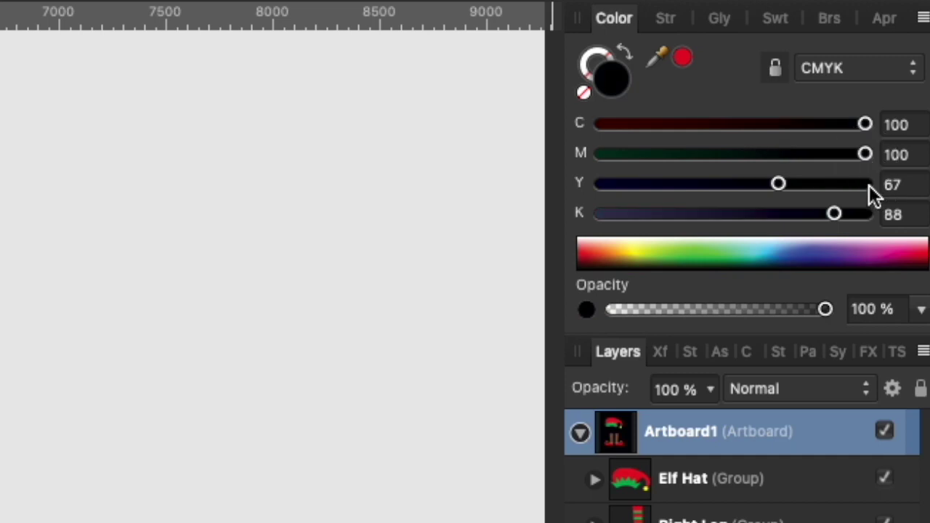
{"action": "left_click", "coordinate": [869, 185]}
{"action": "left_click", "coordinate": [872, 214]}
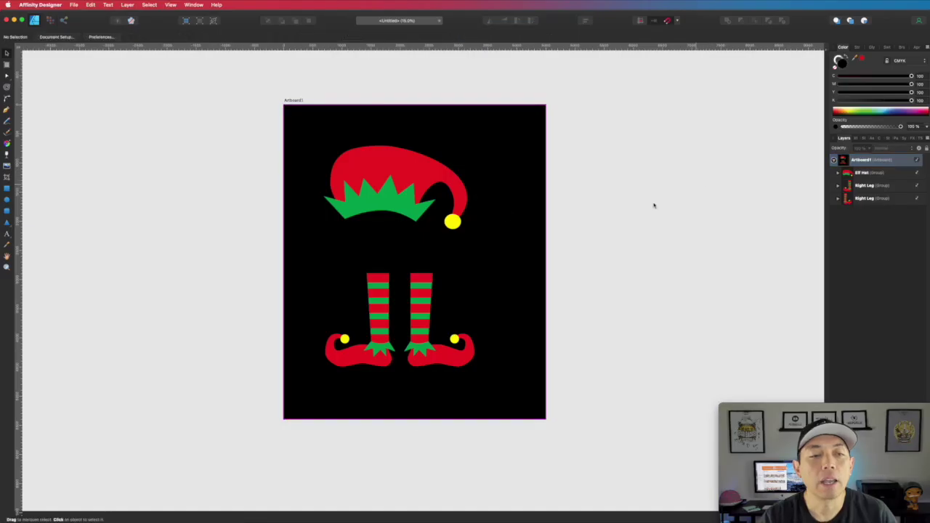
Change the fill of the ball at the tip of the elf hat to white
{"action": "left_click", "coordinate": [453, 223]}
{"action": "double_click", "coordinate": [452, 224]}
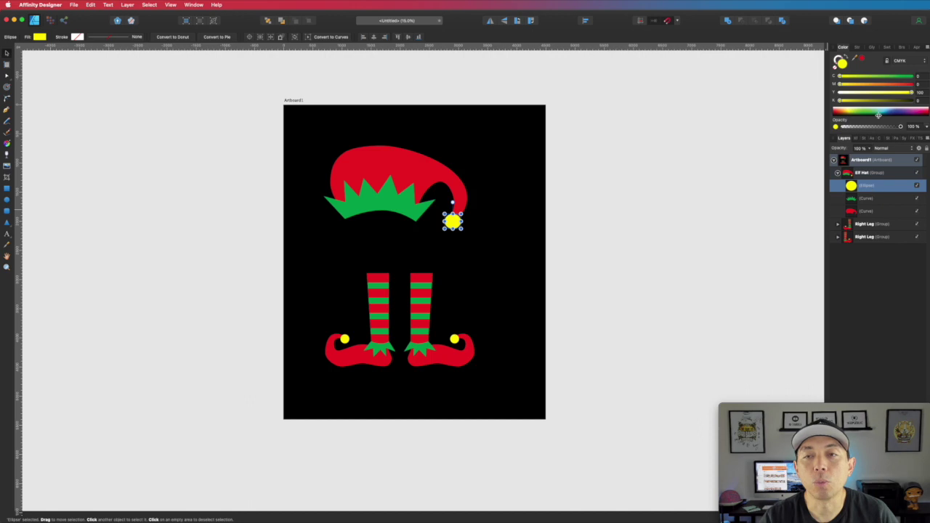
{"action": "left_click", "coordinate": [835, 110]}
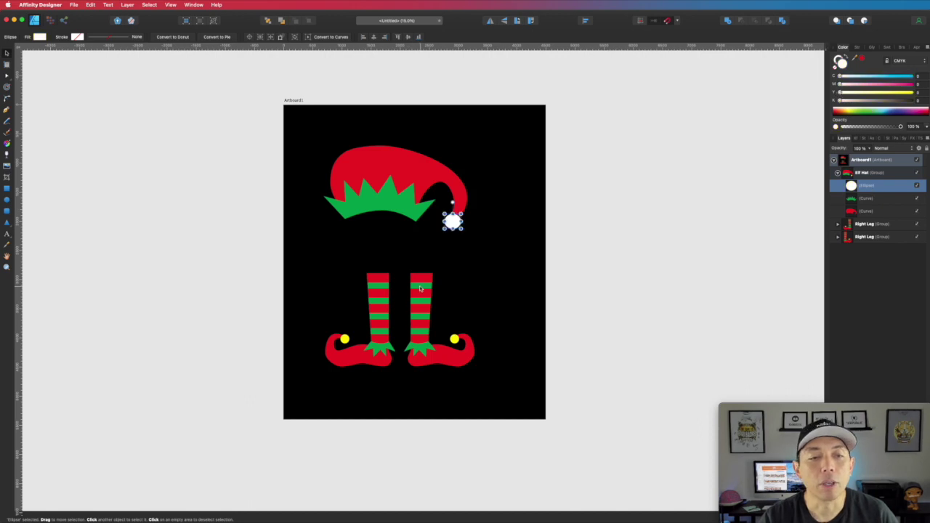
Recolor the green leg shape in the original Right Leg group to white, CMYK 0, 0, 0, 0, behind its red stripes
{"action": "left_click", "coordinate": [420, 289]}
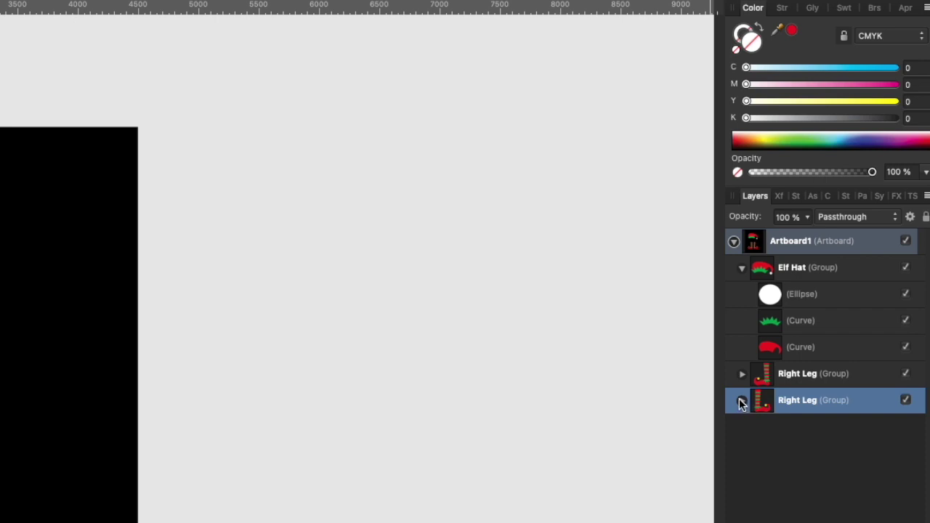
{"action": "left_click", "coordinate": [740, 400]}
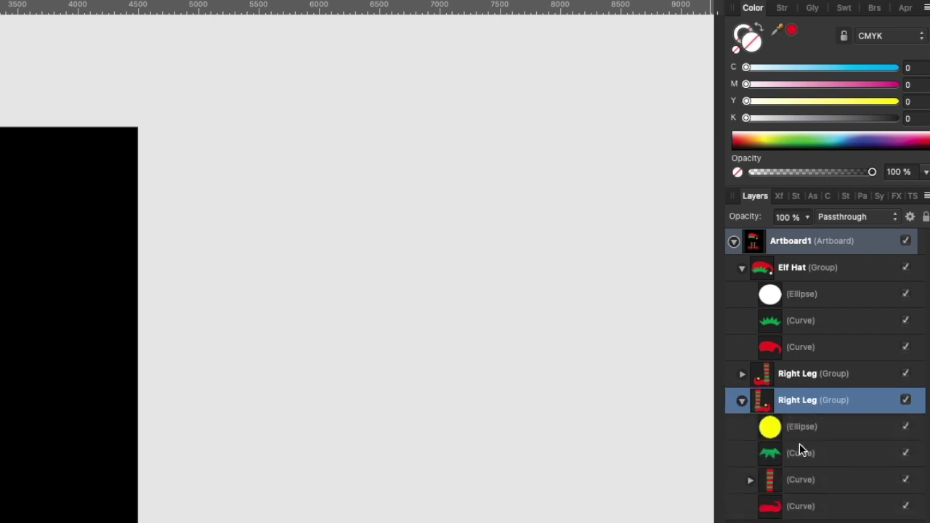
{"action": "left_click", "coordinate": [752, 483]}
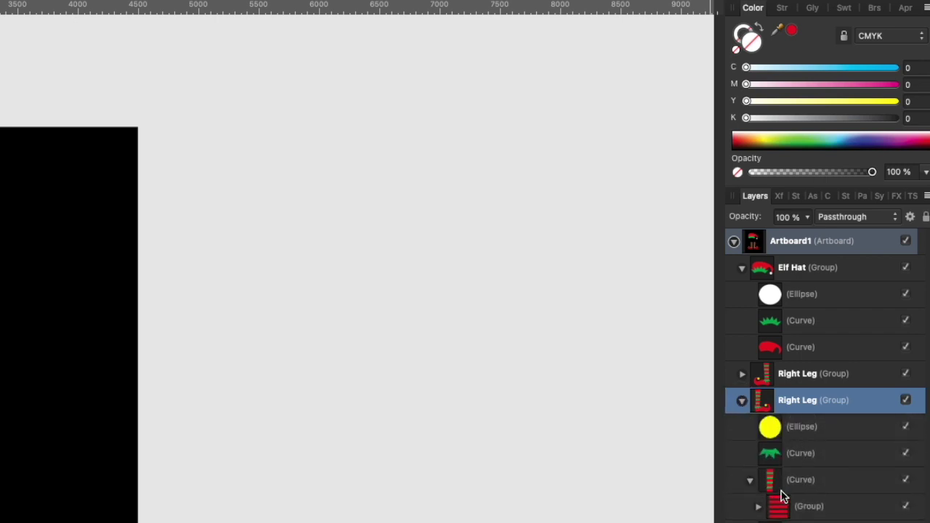
{"action": "left_click", "coordinate": [805, 483]}
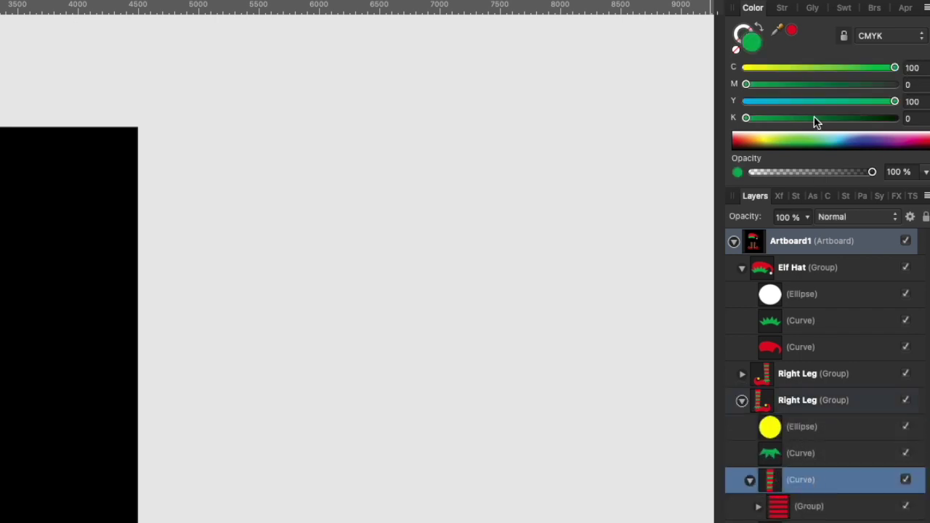
{"action": "left_click", "coordinate": [742, 67]}
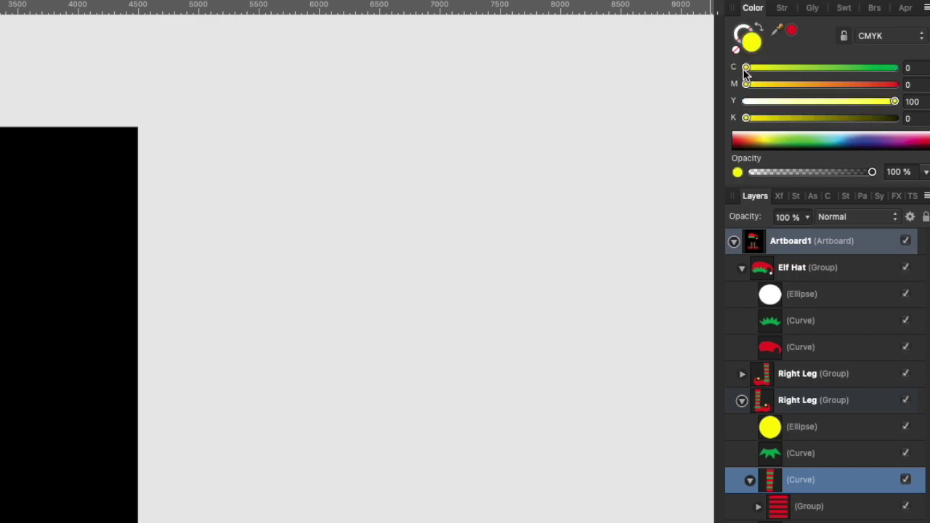
{"action": "left_click", "coordinate": [839, 93]}
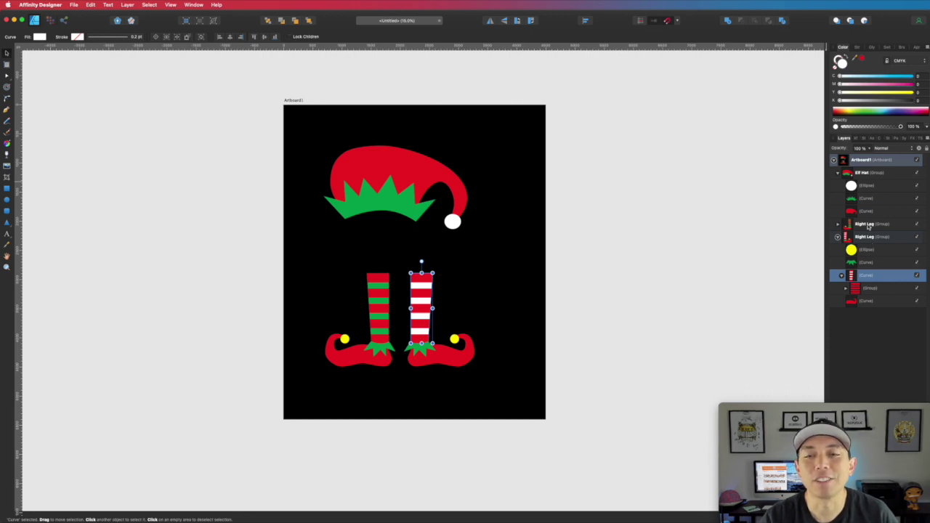
Recolor the green leg shape in the mirrored leg group to white, CMYK 0, 0, 0, 0
{"action": "left_click", "coordinate": [864, 224]}
{"action": "left_click", "coordinate": [838, 223]}
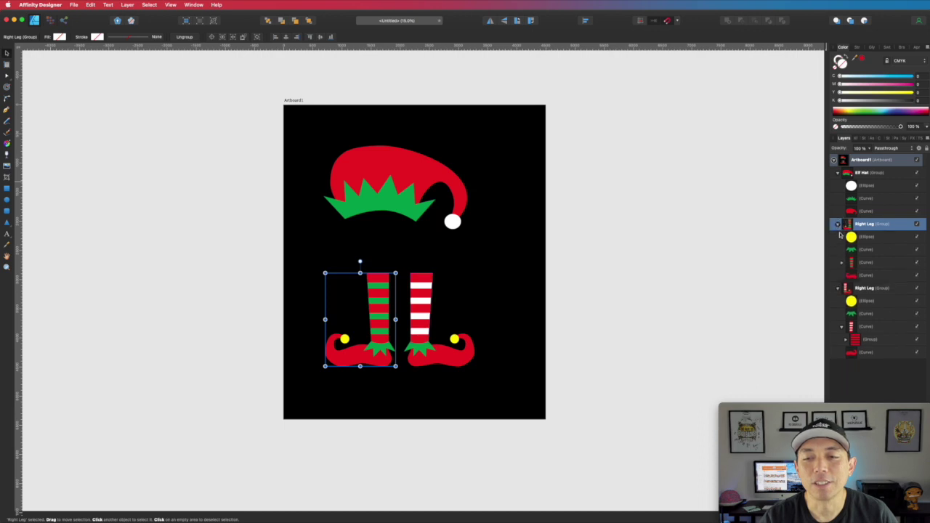
{"action": "left_click", "coordinate": [869, 263]}
{"action": "left_click_drag", "start_coordinate": [901, 92], "coordinate": [840, 84]}
{"action": "left_click", "coordinate": [840, 77]}
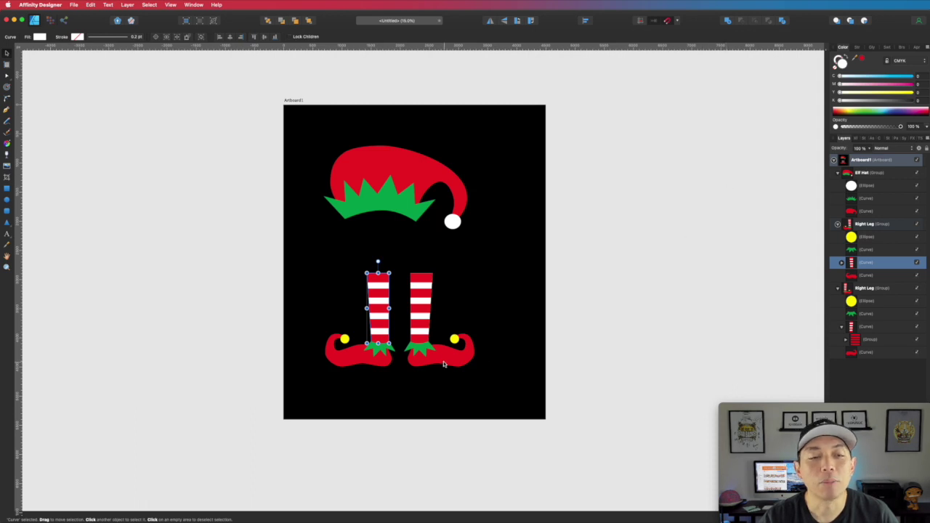
Darken the green collar of the original, unmirrored leg to CMYK 100, 0, 100, 13
{"action": "left_click", "coordinate": [425, 349]}
{"action": "double_click", "coordinate": [425, 350]}
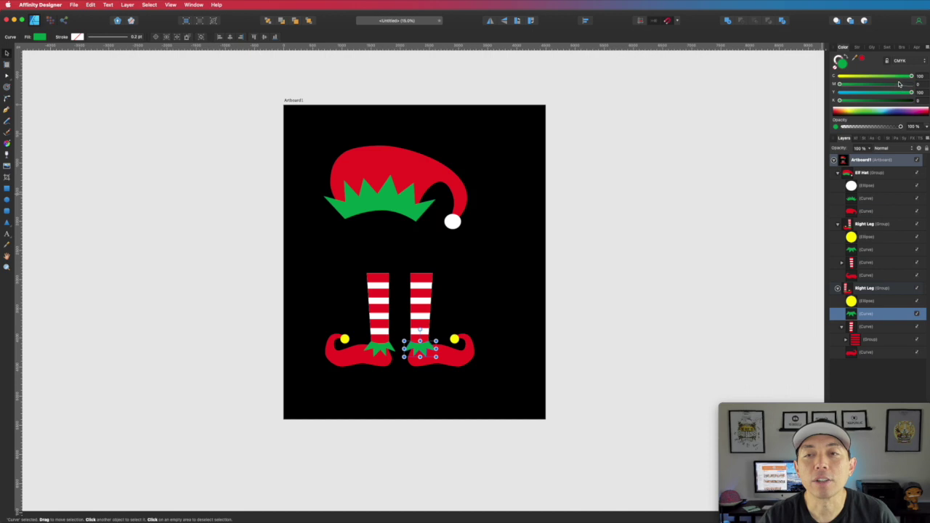
{"action": "left_click_drag", "start_coordinate": [845, 100], "coordinate": [812, 94]}
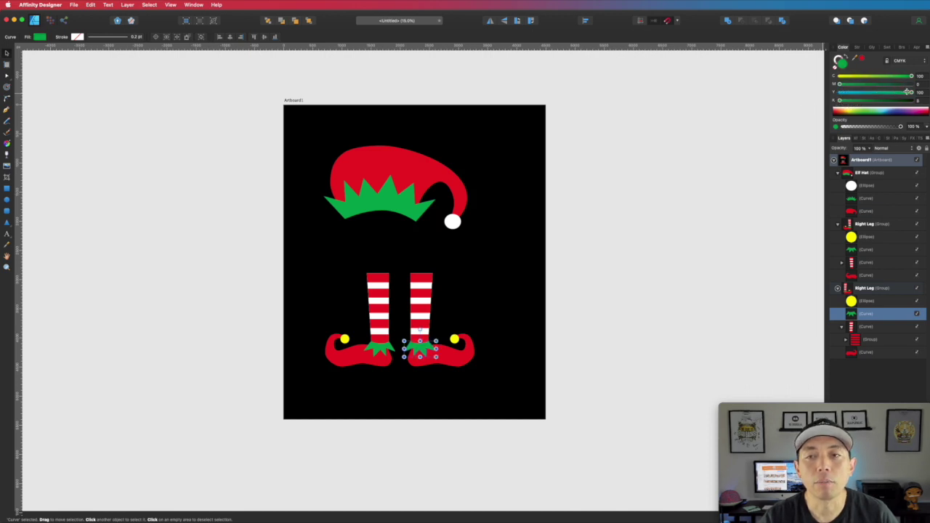
{"action": "mouse_move", "coordinate": [911, 92]}
{"action": "left_mouse_down"}
{"action": "mouse_move", "coordinate": [899, 92]}
{"action": "mouse_move", "coordinate": [912, 77]}
{"action": "left_mouse_up"}
{"action": "left_click", "coordinate": [882, 110]}
{"action": "left_click_drag", "start_coordinate": [841, 100], "coordinate": [850, 99]}
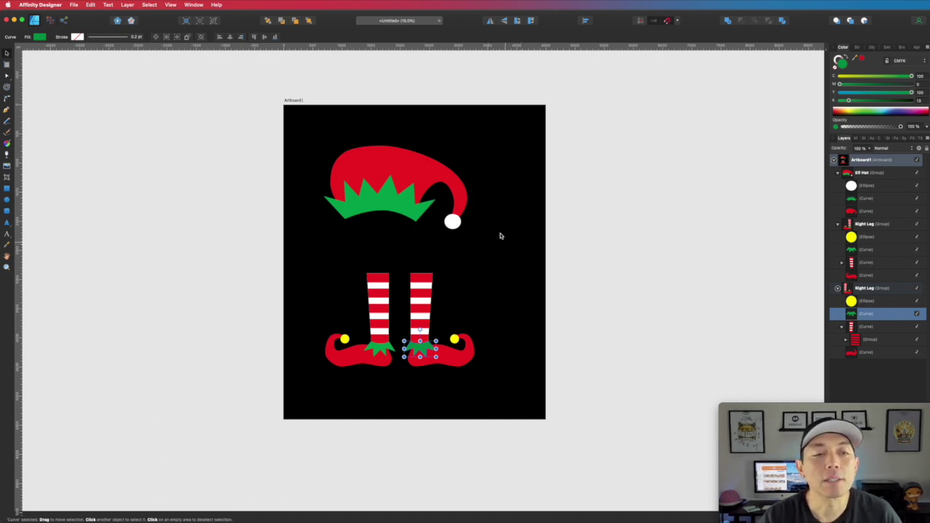
{"action": "left_click", "coordinate": [622, 284]}
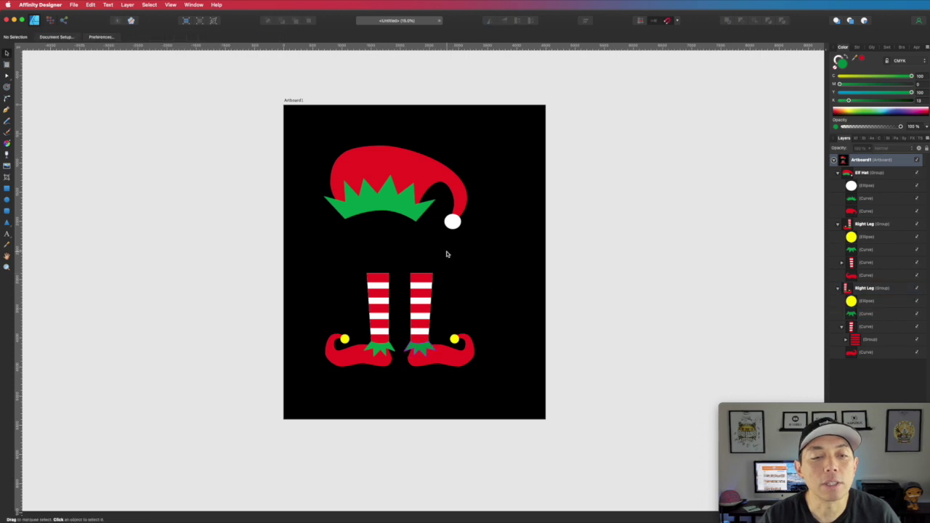